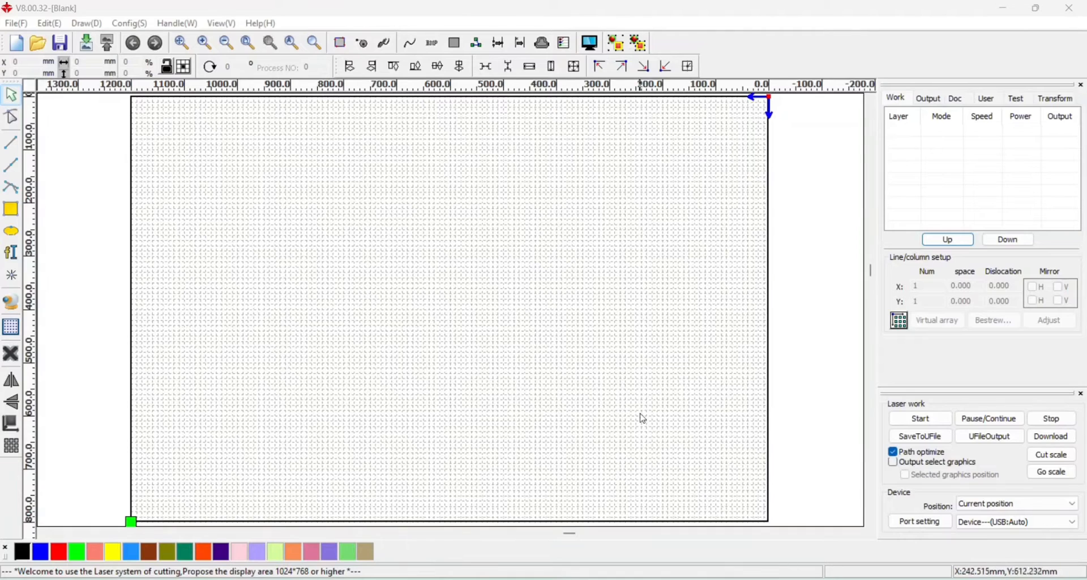
Step: Open Ruida's software download page from the web search results and look through the available downloads
{"action": "left_click", "coordinate": [715, 523]}
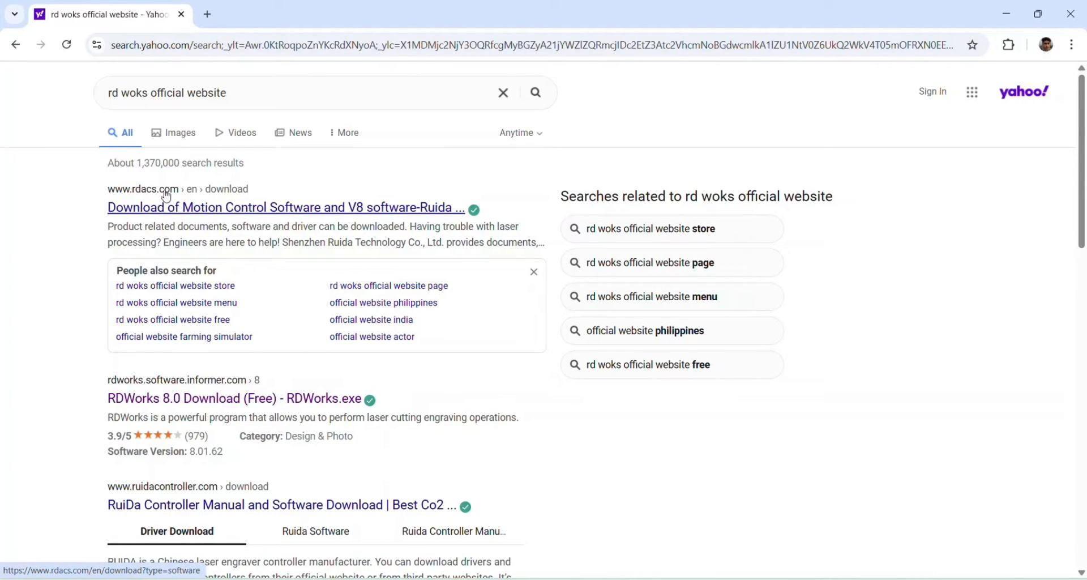
{"action": "left_click", "coordinate": [184, 211]}
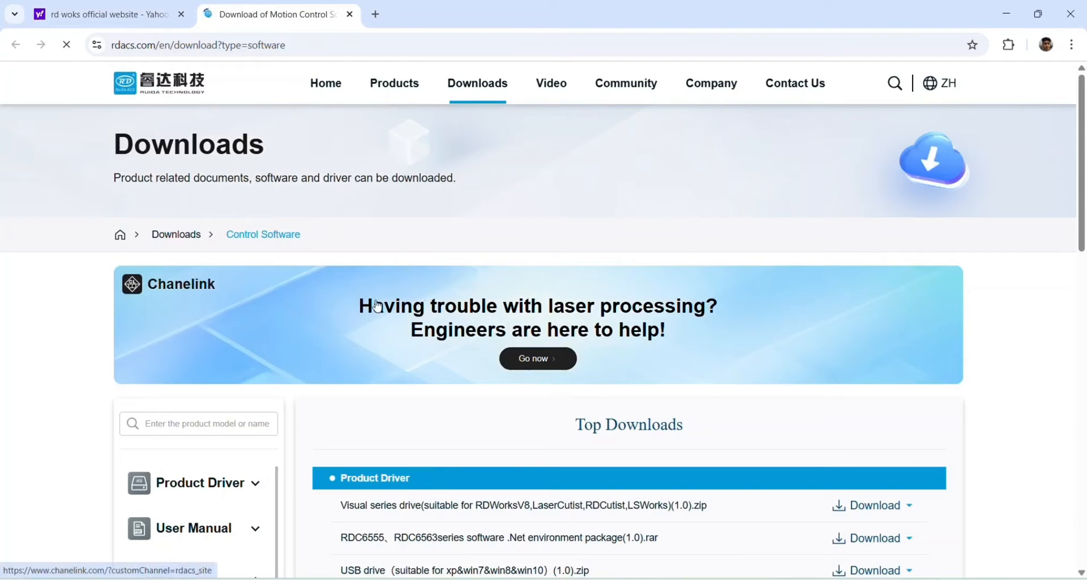
{"action": "scroll", "coordinate": [459, 336], "scroll_direction": "down", "scroll_amount": 10}
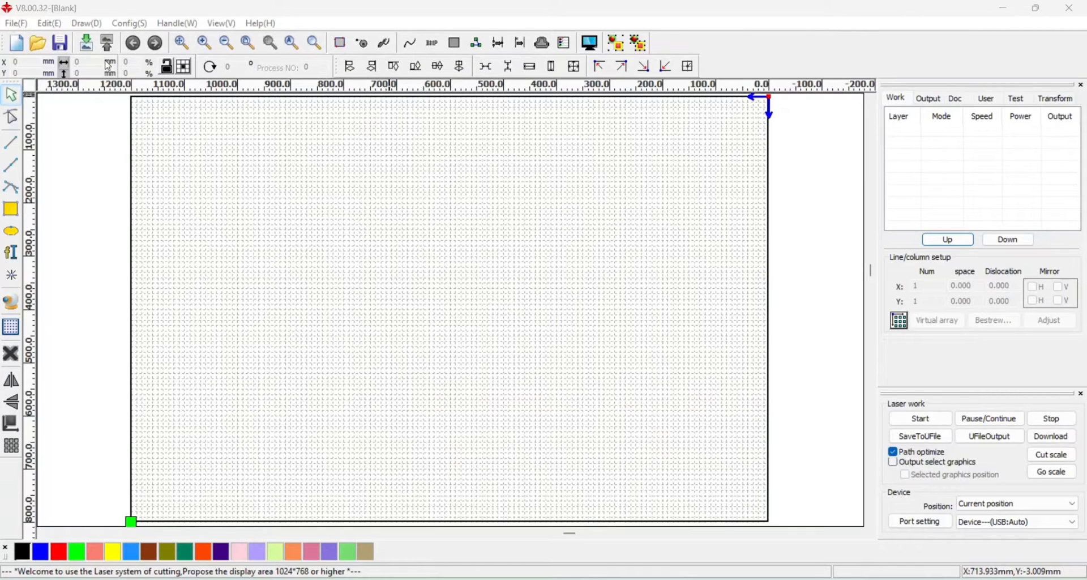
{"action": "left_click", "coordinate": [17, 24]}
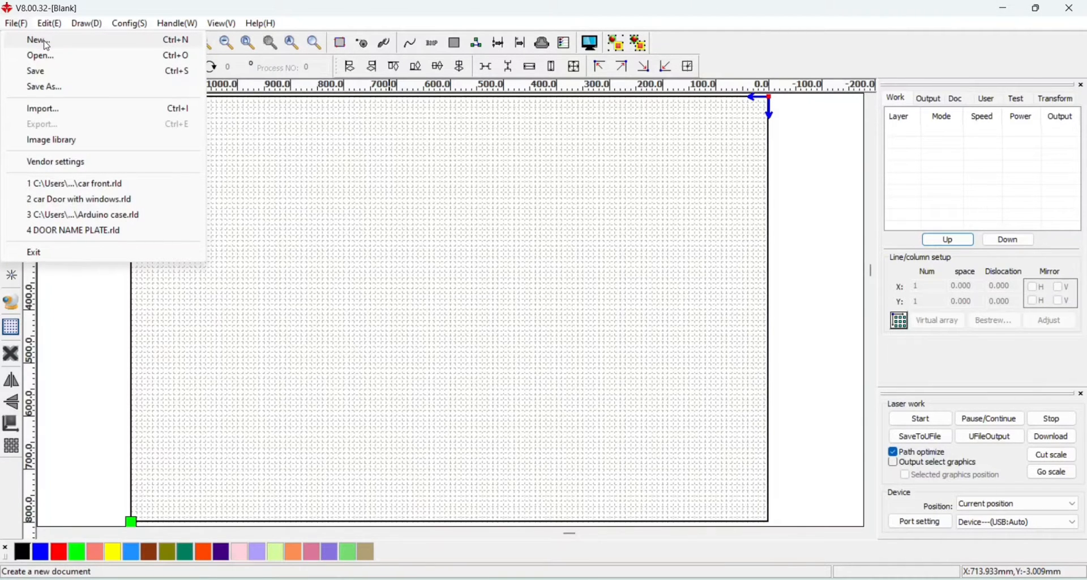
{"action": "left_click", "coordinate": [69, 57]}
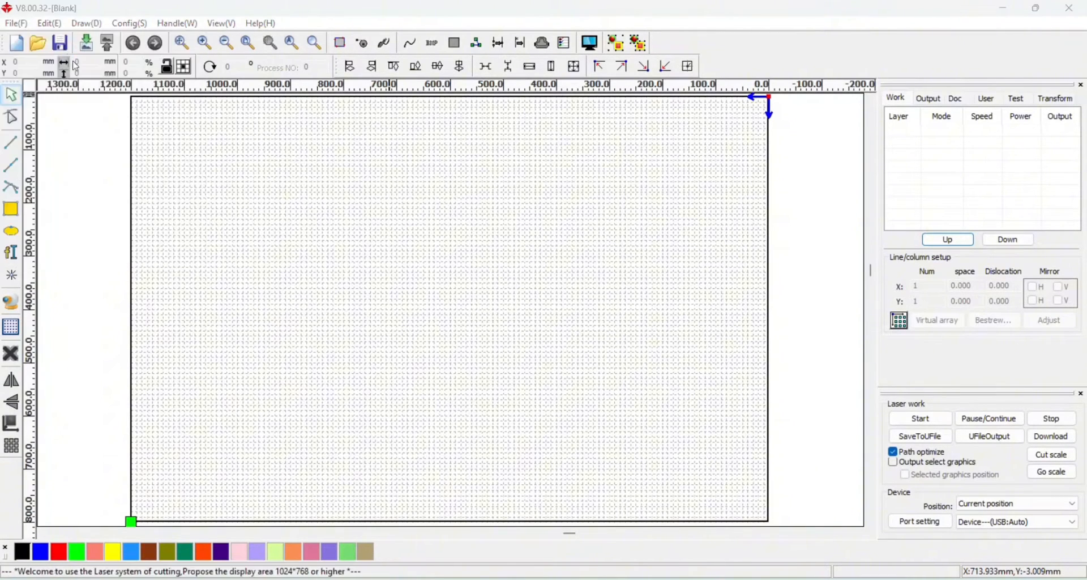
{"action": "left_click", "coordinate": [836, 137]}
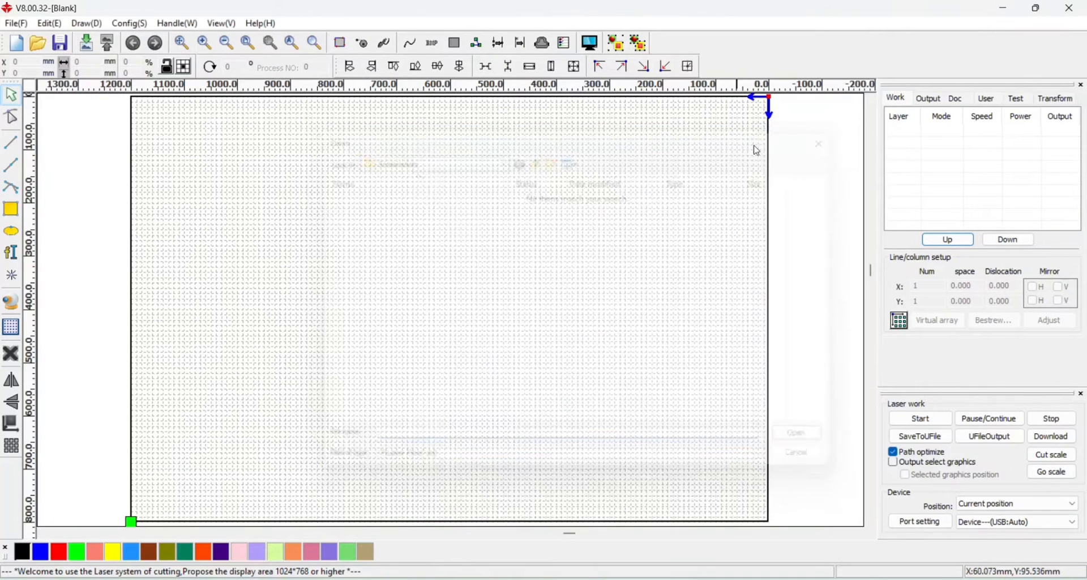
{"action": "left_click", "coordinate": [12, 23]}
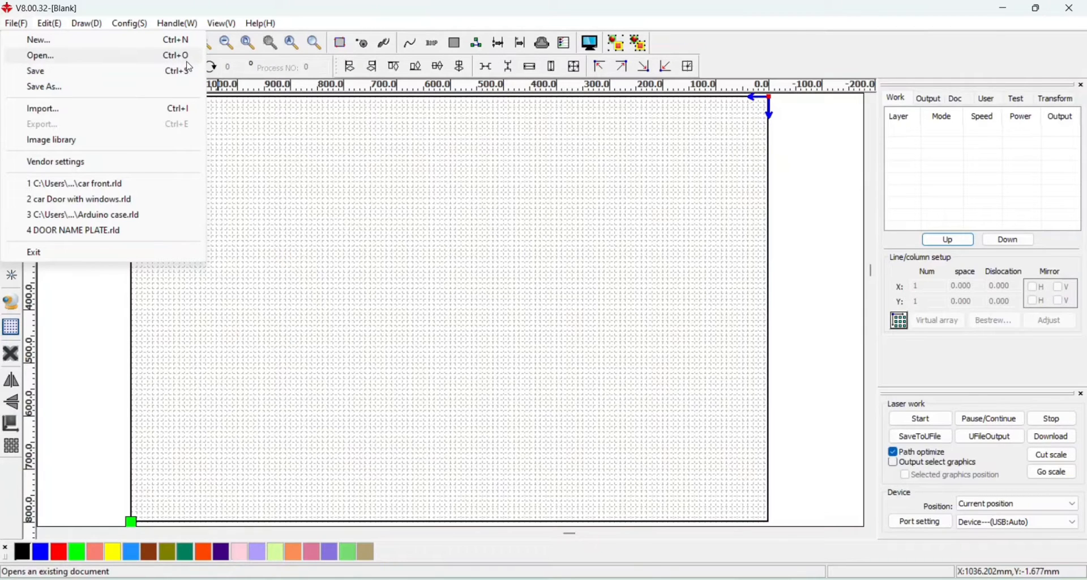
{"action": "left_click", "coordinate": [267, 132]}
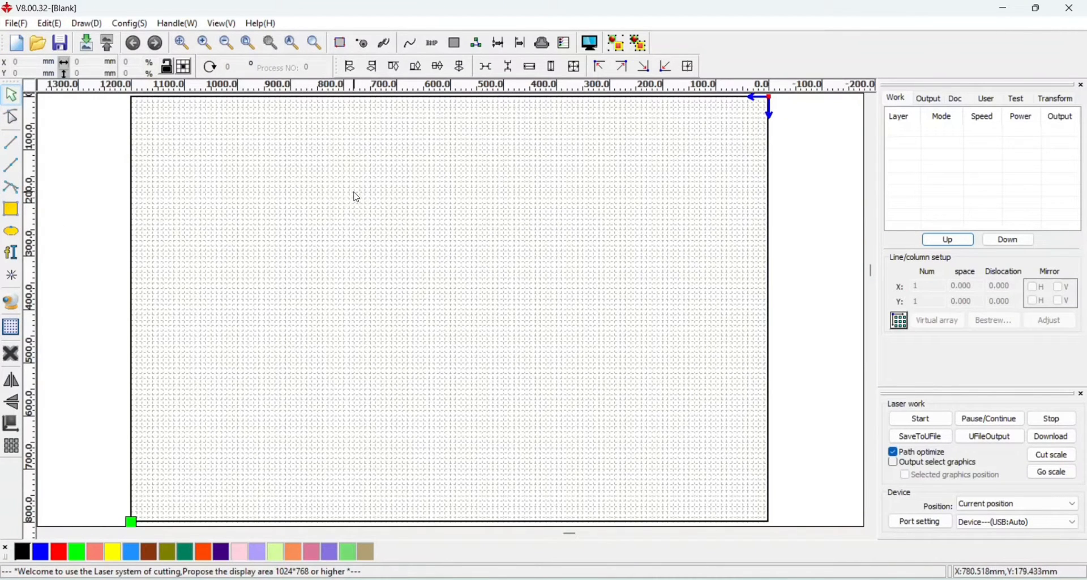
Step: Draw a trial rectangle in the upper middle of the work area, and discard it by starting a new document without saving
{"action": "left_click", "coordinate": [11, 209]}
{"action": "left_click_drag", "start_coordinate": [244, 167], "coordinate": [589, 313]}
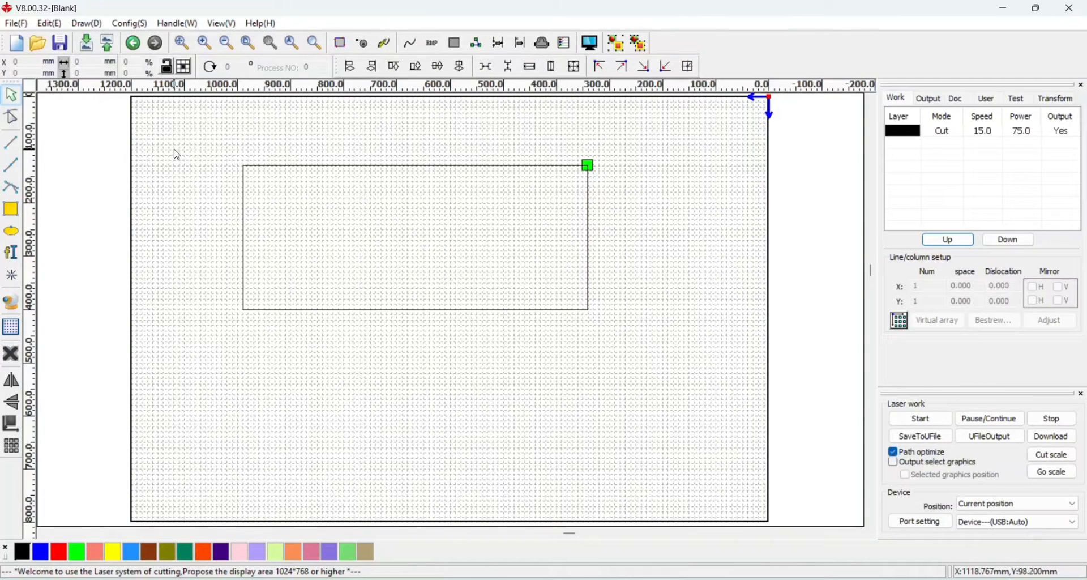
{"action": "left_click", "coordinate": [17, 43]}
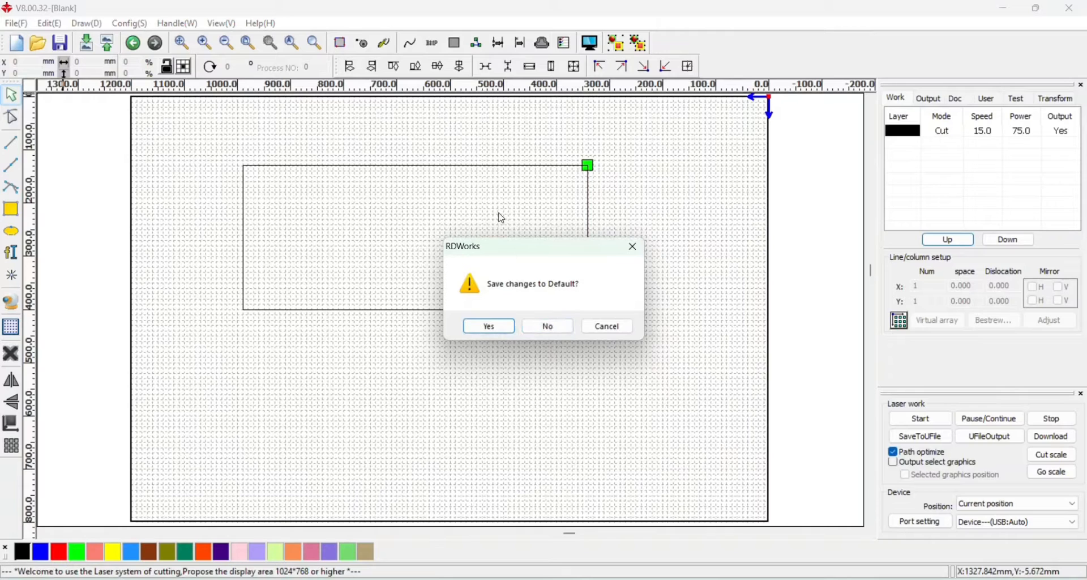
{"action": "left_click", "coordinate": [548, 328]}
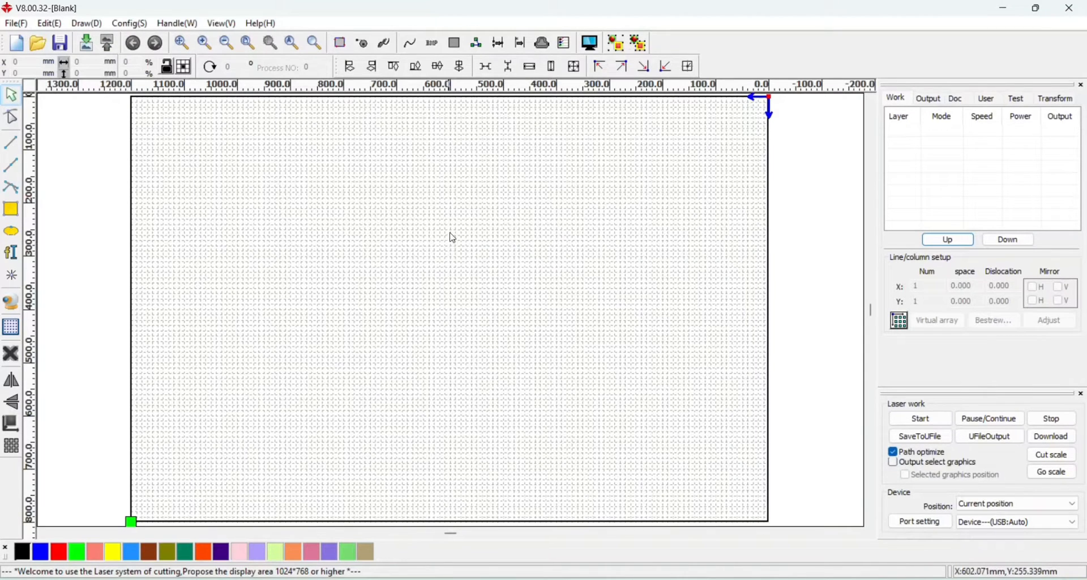
{"action": "left_click", "coordinate": [39, 43]}
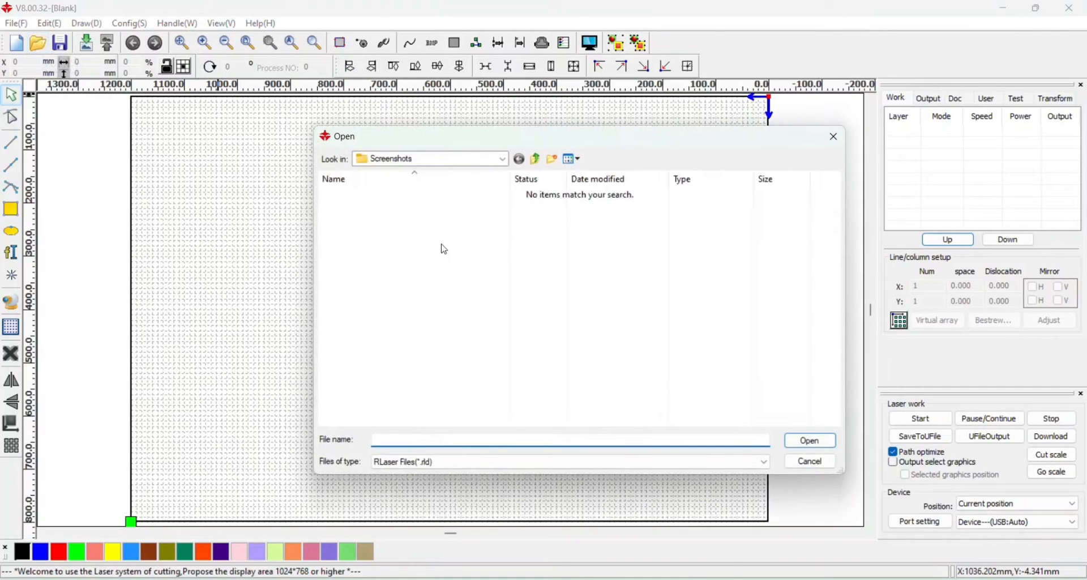
{"action": "left_click", "coordinate": [834, 136]}
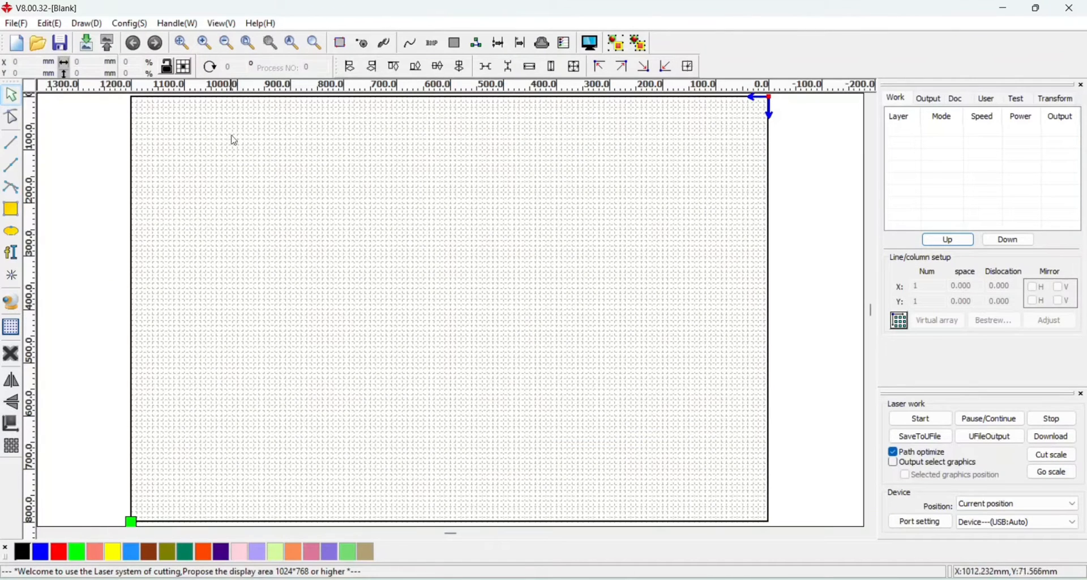
{"action": "left_click", "coordinate": [86, 45]}
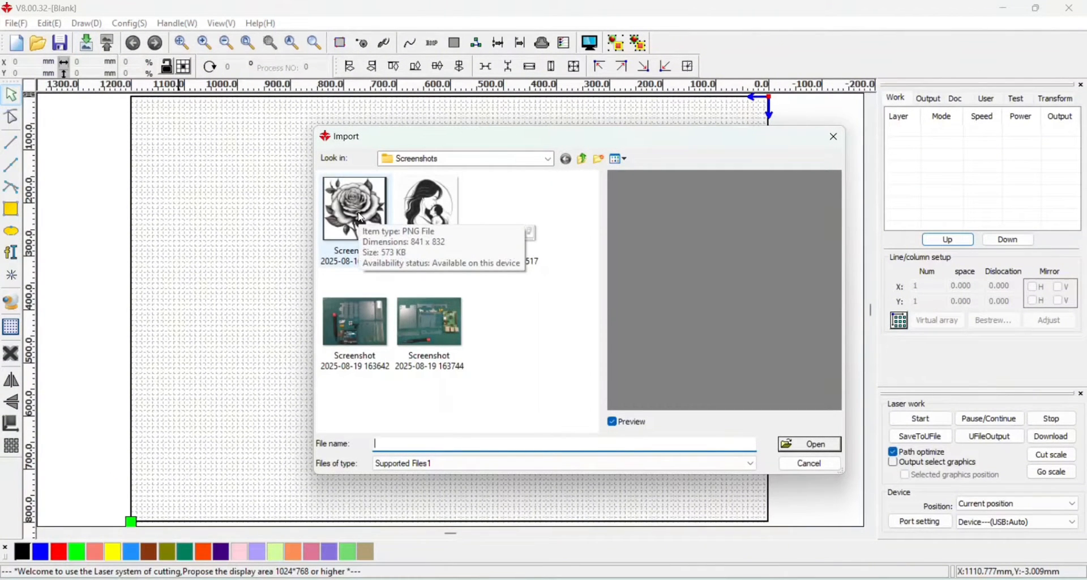
{"action": "left_click", "coordinate": [361, 217]}
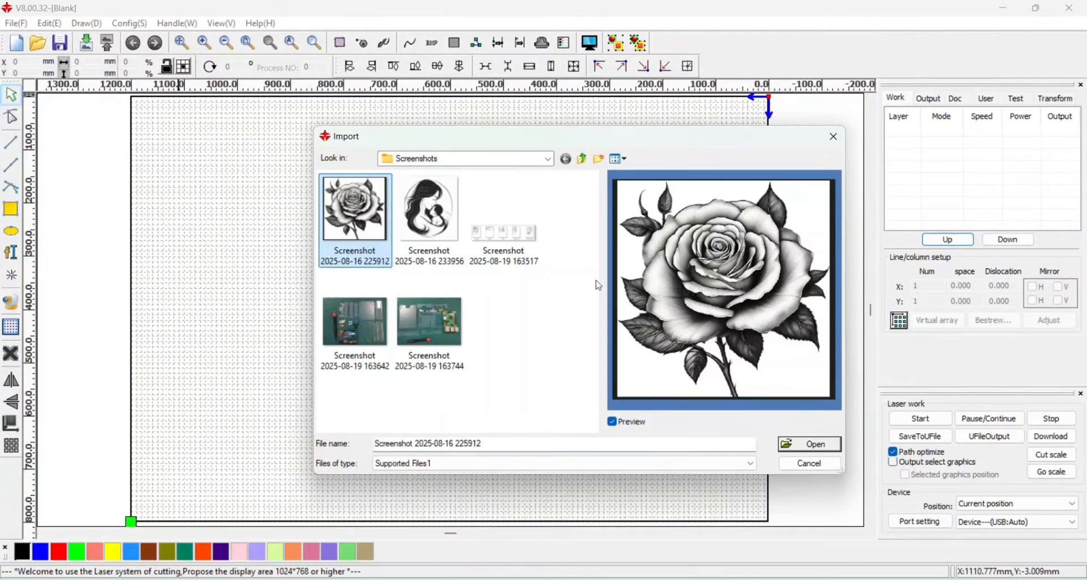
{"action": "left_click", "coordinate": [818, 446]}
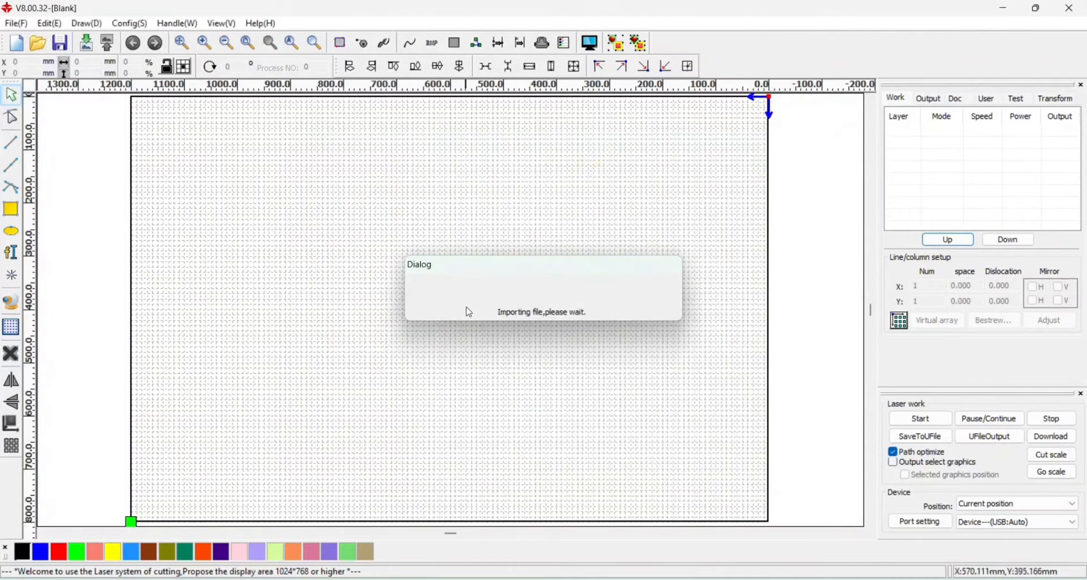
{"action": "scroll", "coordinate": [486, 312], "scroll_direction": "down", "scroll_amount": 2}
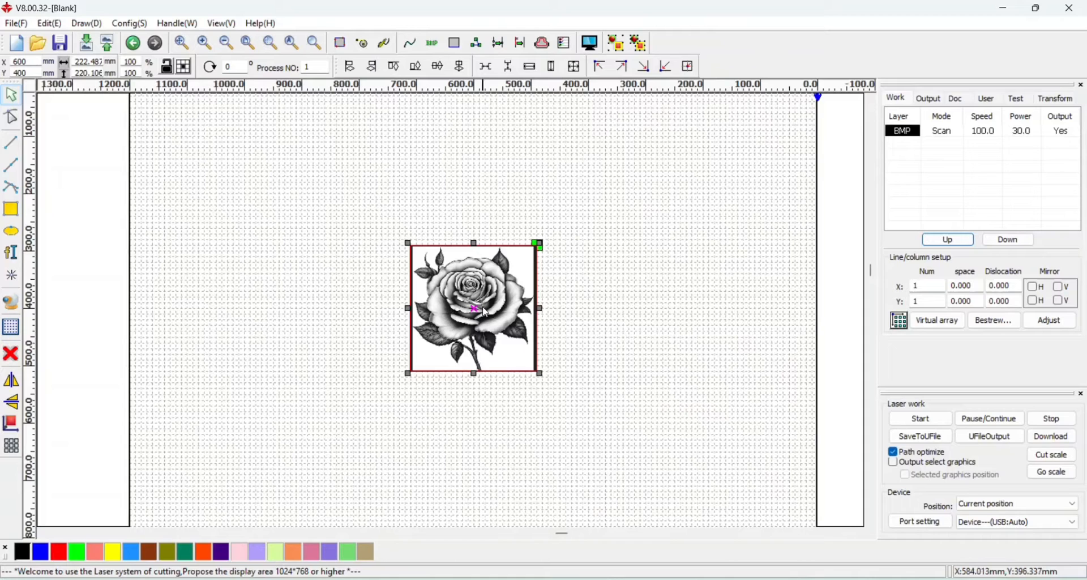
Step: Undo the rose picture's import and redo it
{"action": "left_click", "coordinate": [134, 44]}
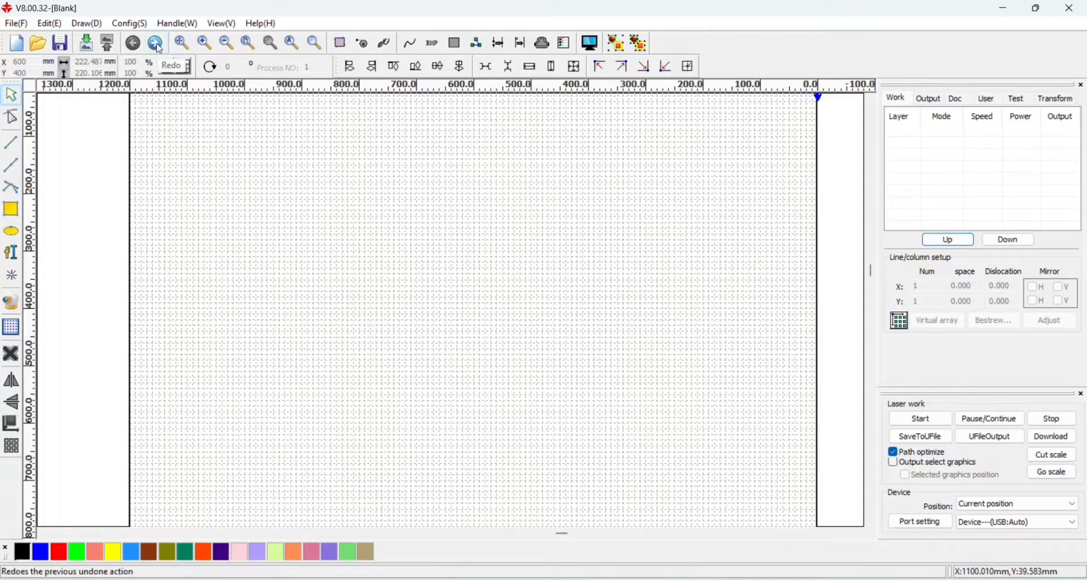
{"action": "left_click", "coordinate": [157, 45]}
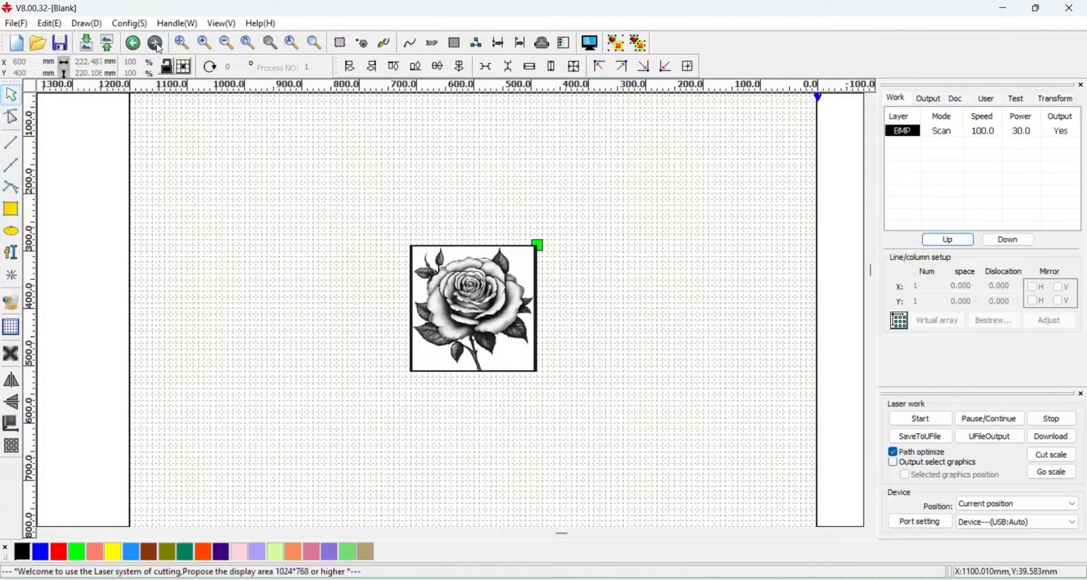
Step: Examine the rose picture by panning the work area and zooming in and out, ending with the whole page in view
{"action": "left_click", "coordinate": [186, 45]}
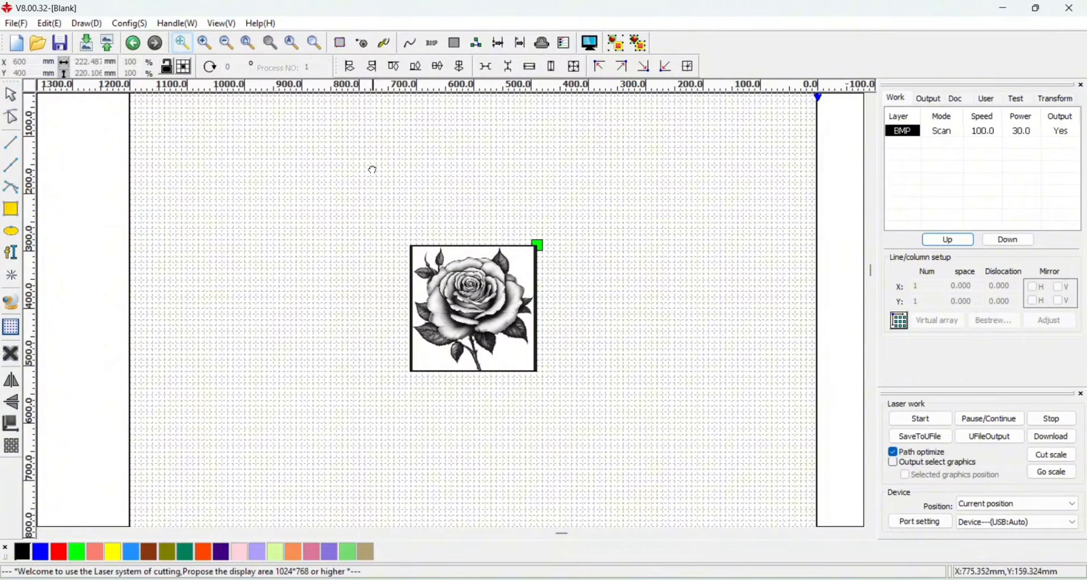
{"action": "left_click_drag", "start_coordinate": [380, 172], "coordinate": [365, 221]}
{"action": "left_click", "coordinate": [205, 43]}
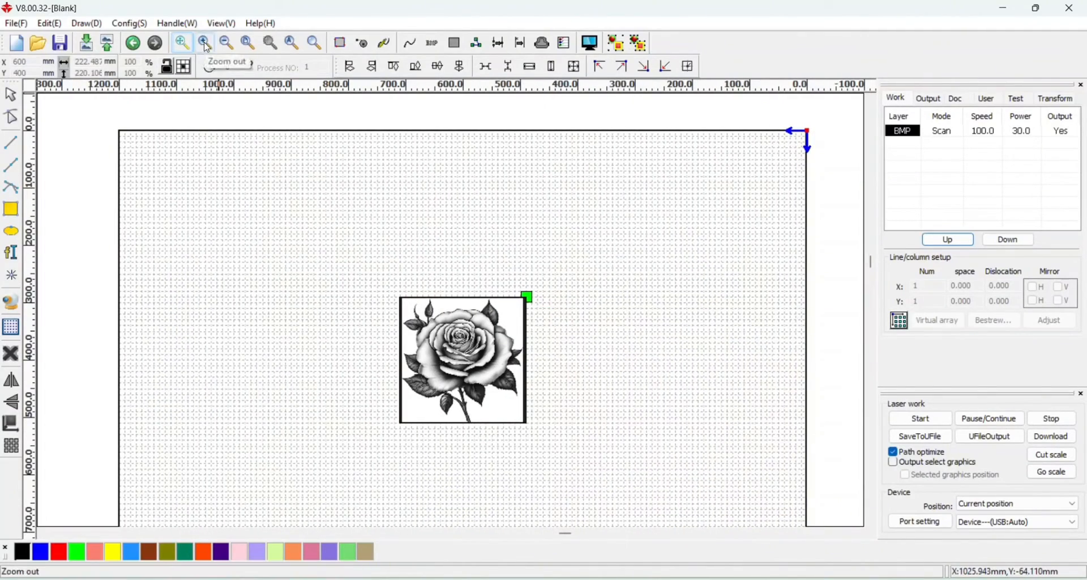
{"action": "left_click", "coordinate": [442, 206]}
{"action": "left_click", "coordinate": [443, 206]}
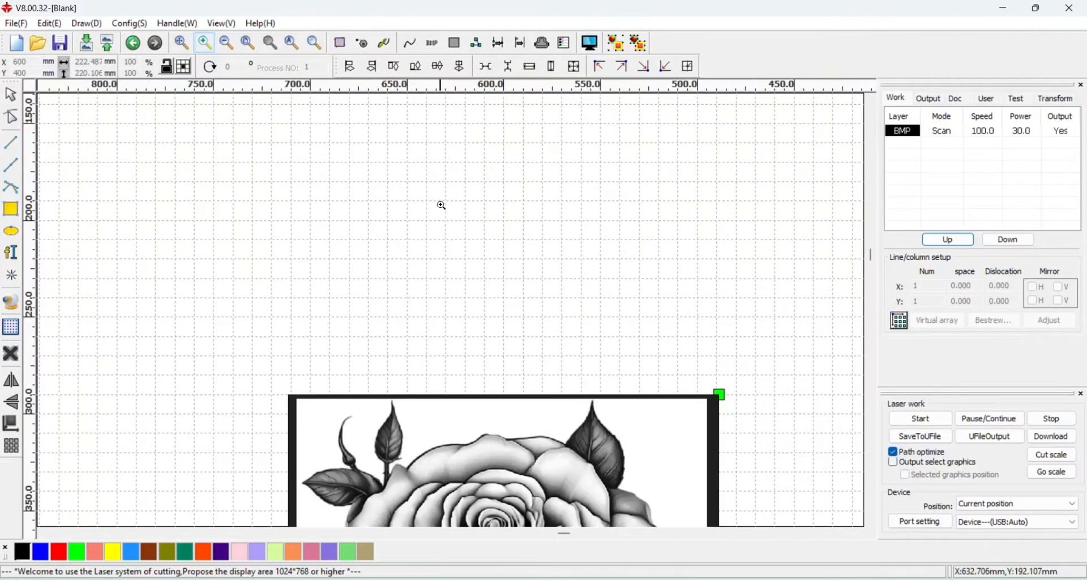
{"action": "left_click", "coordinate": [227, 48]}
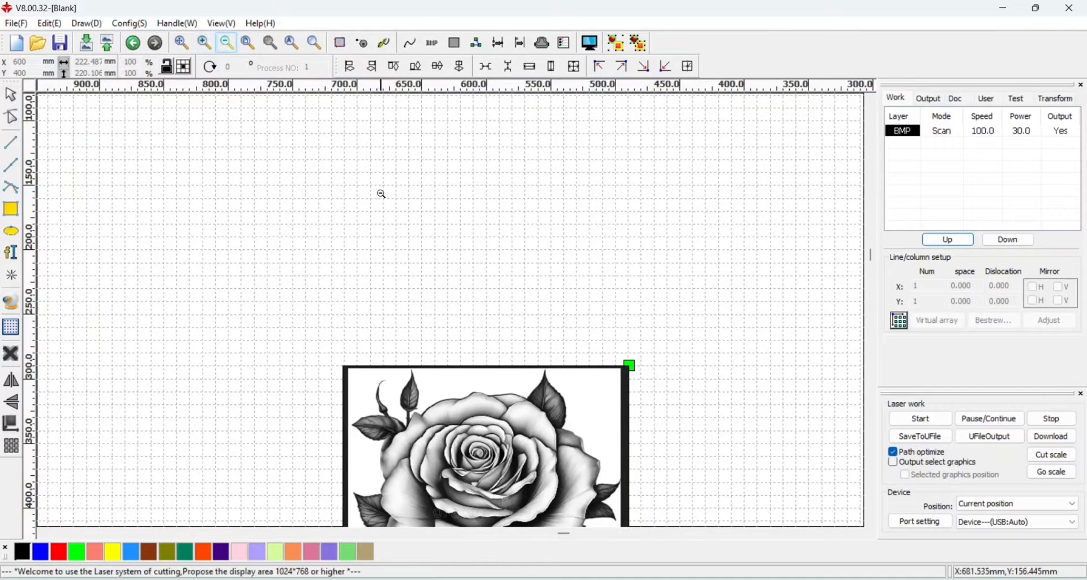
{"action": "left_click", "coordinate": [449, 251]}
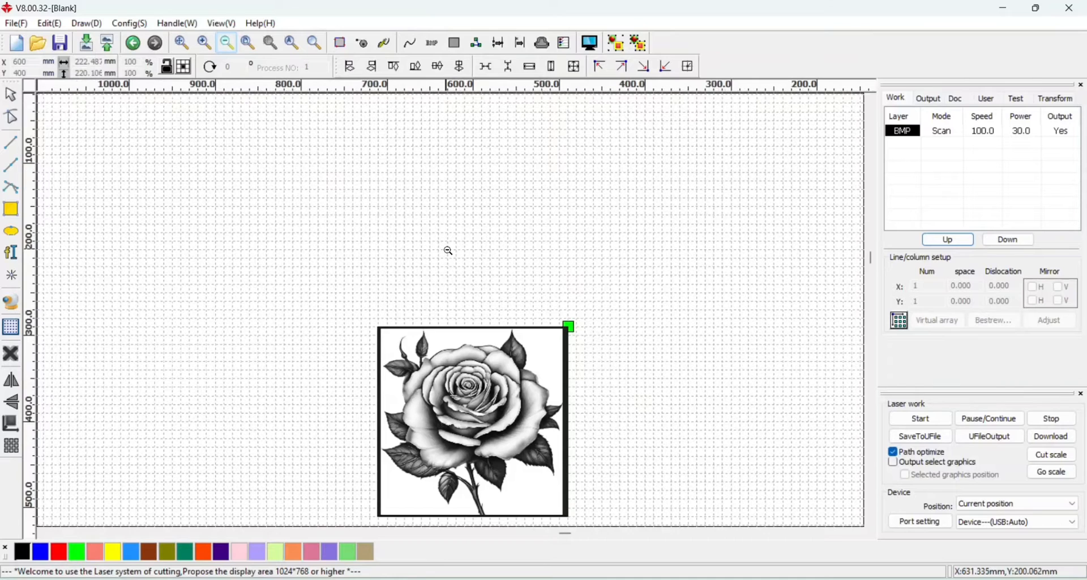
{"action": "left_click", "coordinate": [448, 251]}
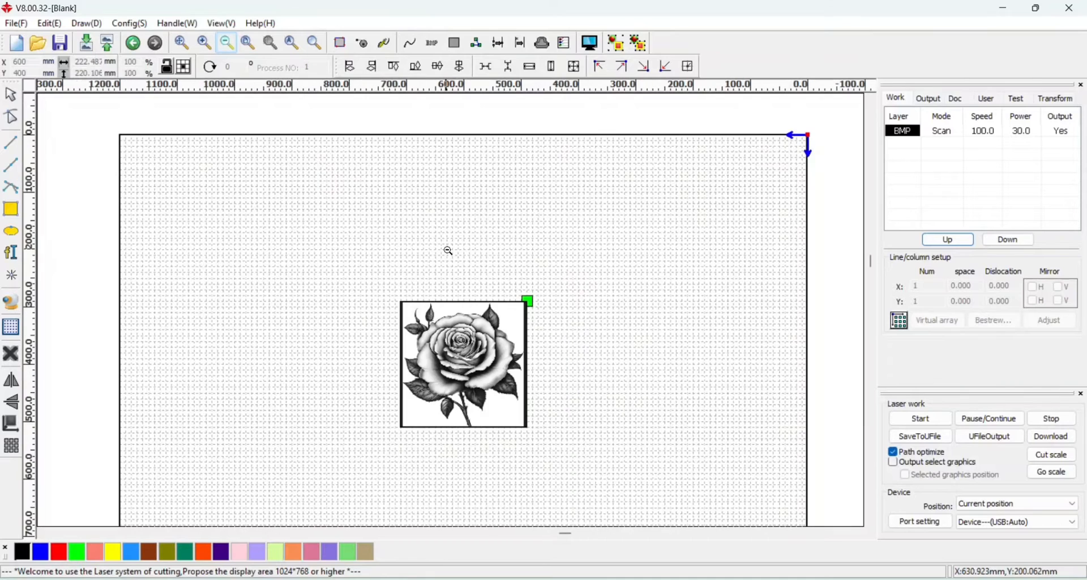
{"action": "left_click", "coordinate": [248, 43]}
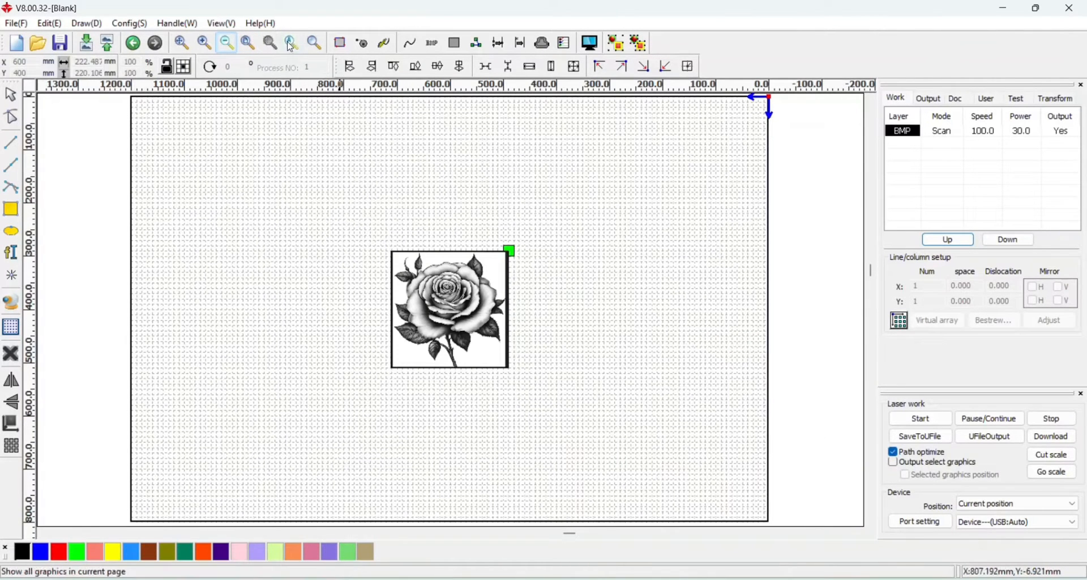
Step: Draw a rectangle in the upper-left corner of the work area and an ellipse to the left of the rose picture
{"action": "left_click", "coordinate": [10, 209]}
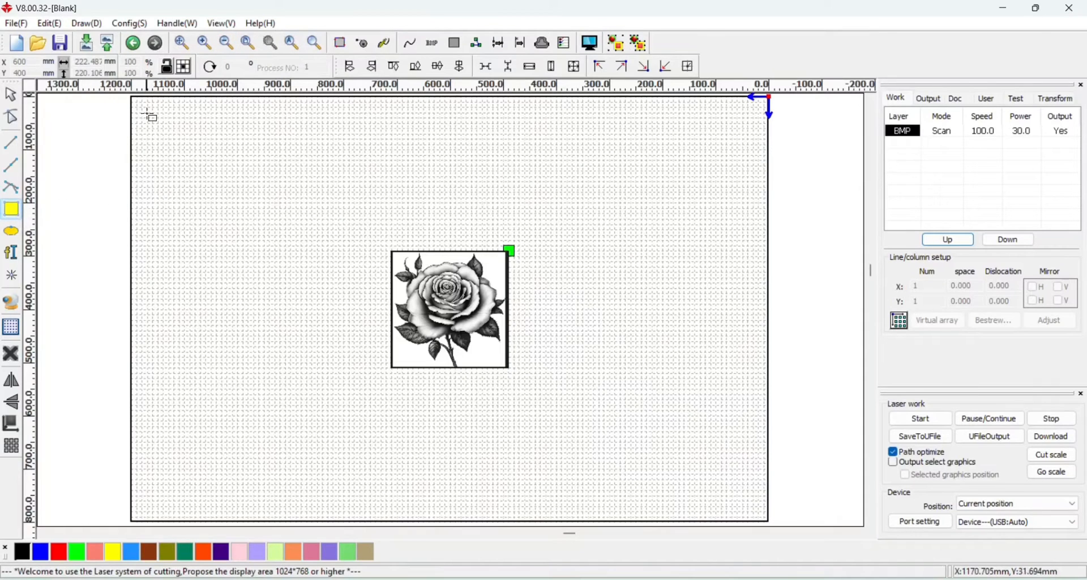
{"action": "left_click_drag", "start_coordinate": [147, 115], "coordinate": [322, 197]}
{"action": "left_click", "coordinate": [11, 232]}
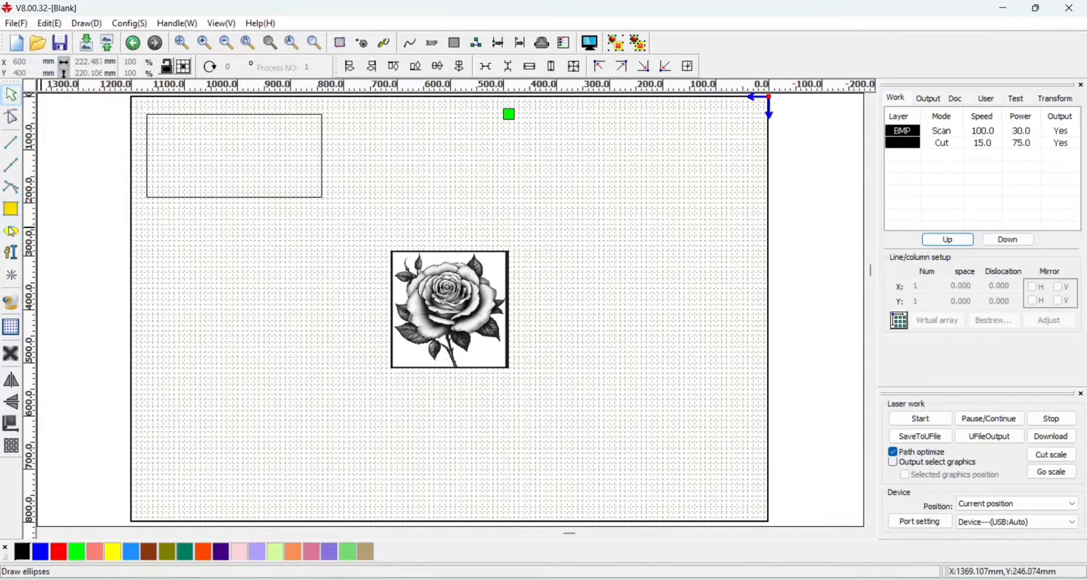
{"action": "left_click_drag", "start_coordinate": [284, 304], "coordinate": [311, 317]}
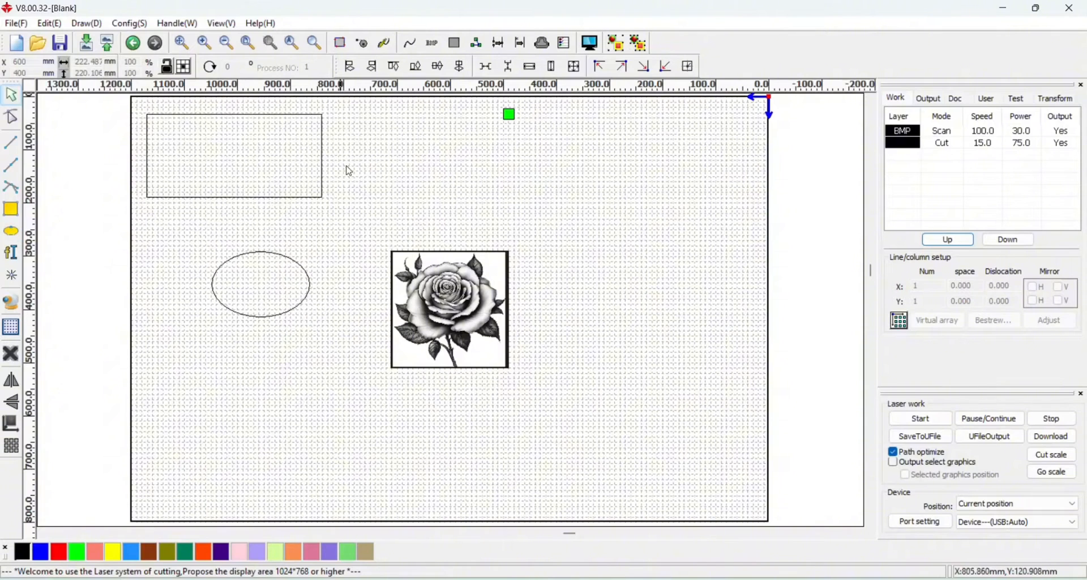
Step: View all graphics fitted together, magnify the empty area between the shapes, and return to the full page view
{"action": "left_click", "coordinate": [293, 46]}
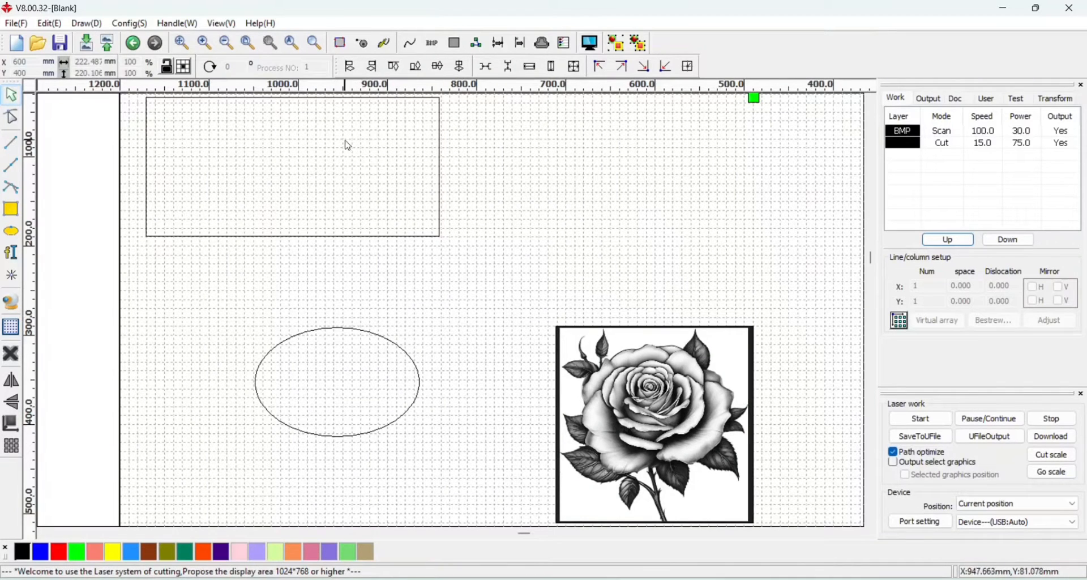
{"action": "left_click", "coordinate": [318, 45]}
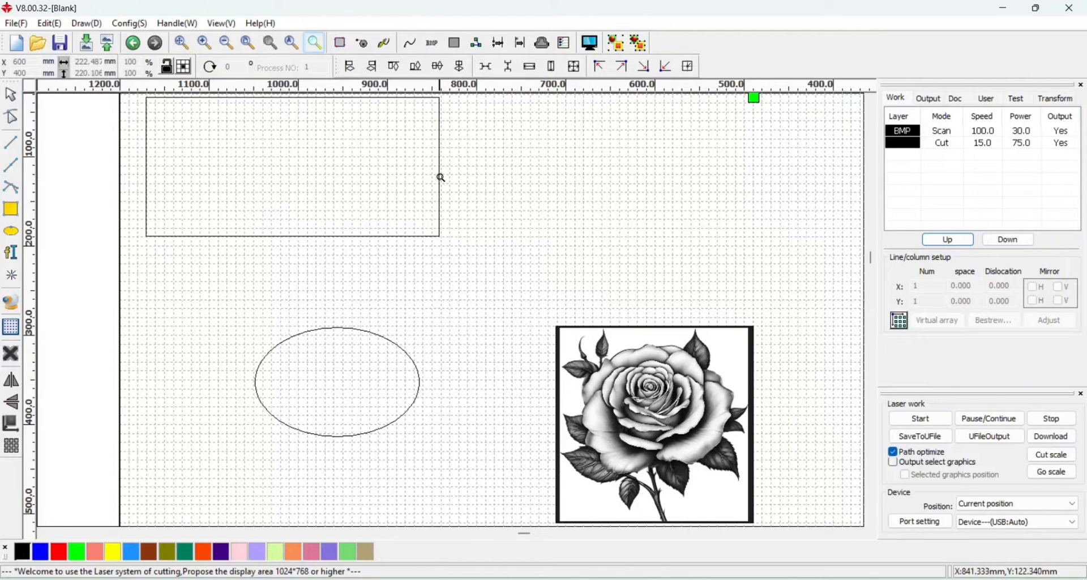
{"action": "left_click", "coordinate": [487, 279]}
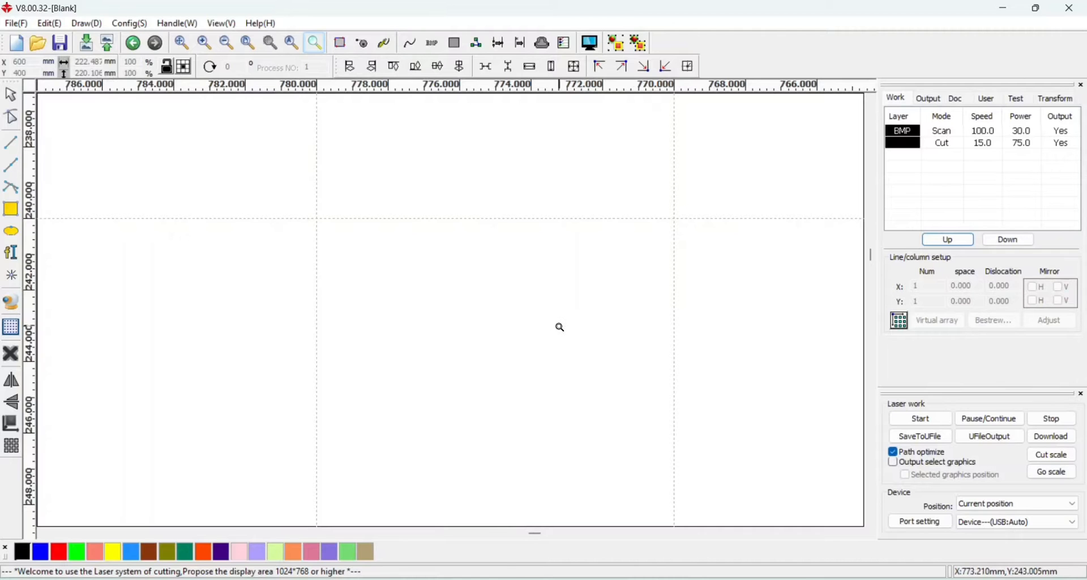
{"action": "scroll", "coordinate": [559, 327], "scroll_direction": "down", "scroll_amount": 4}
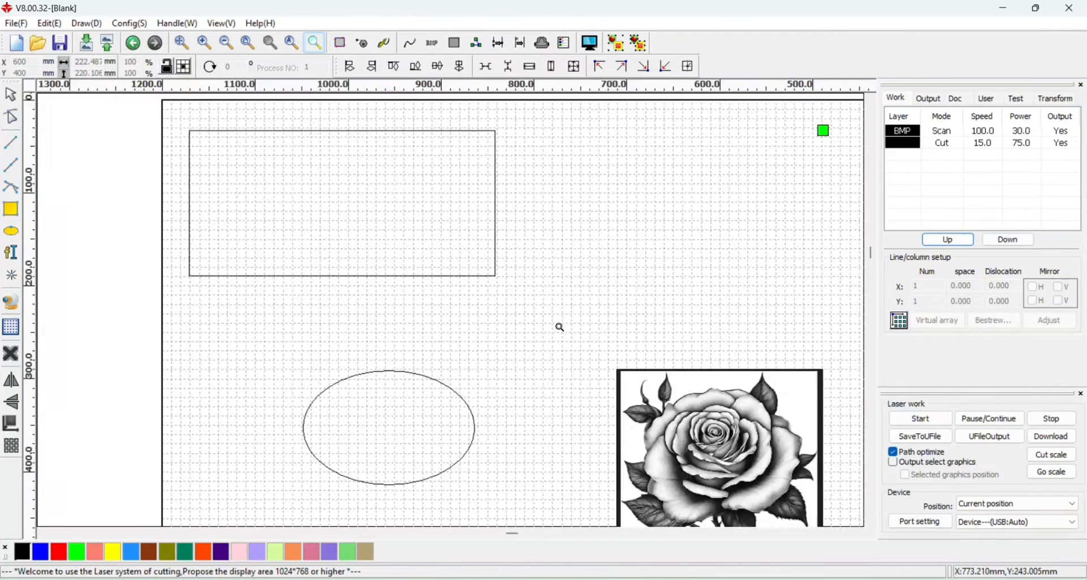
{"action": "left_click", "coordinate": [255, 42]}
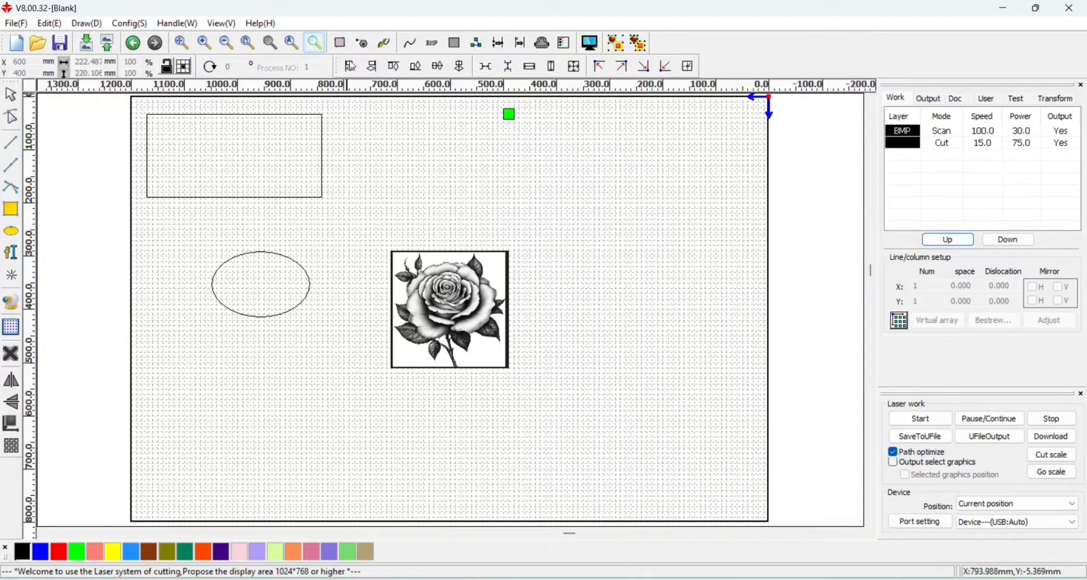
Step: Show the nonwork travel path of the curves between the rectangle, the ellipse and the picture
{"action": "left_click", "coordinate": [339, 44]}
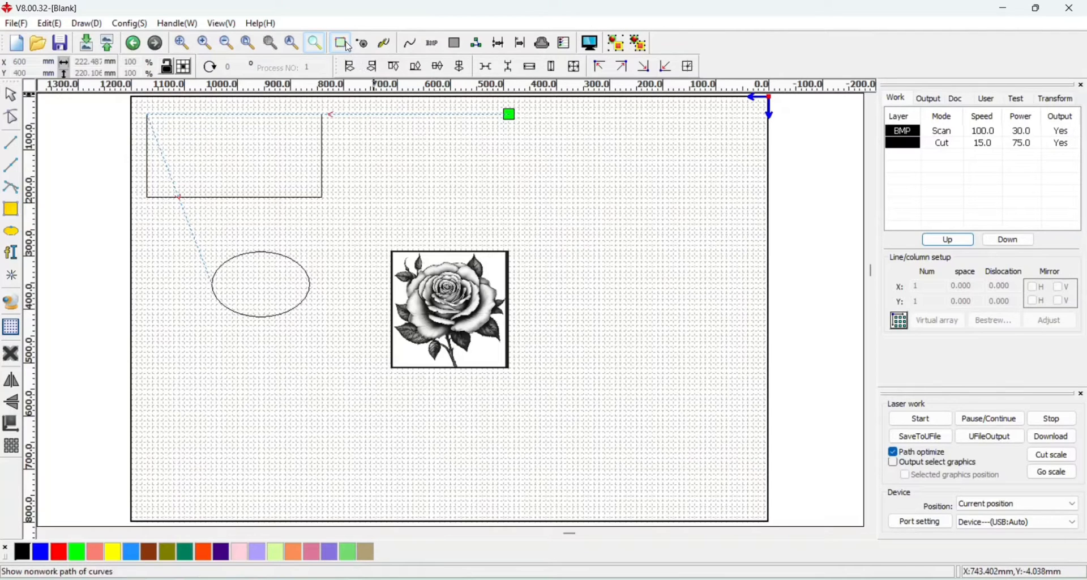
Step: Hide the nonwork path, and move the rectangle, ellipse and picture as one group to about X 629, Y 302 mm
{"action": "left_click", "coordinate": [341, 43]}
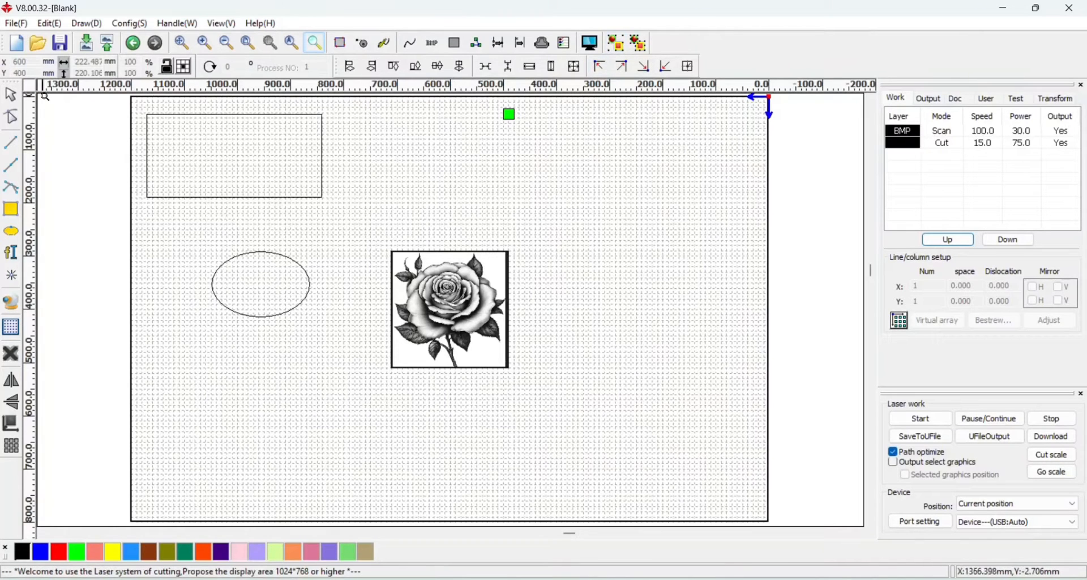
{"action": "left_click_drag", "start_coordinate": [142, 108], "coordinate": [572, 382]}
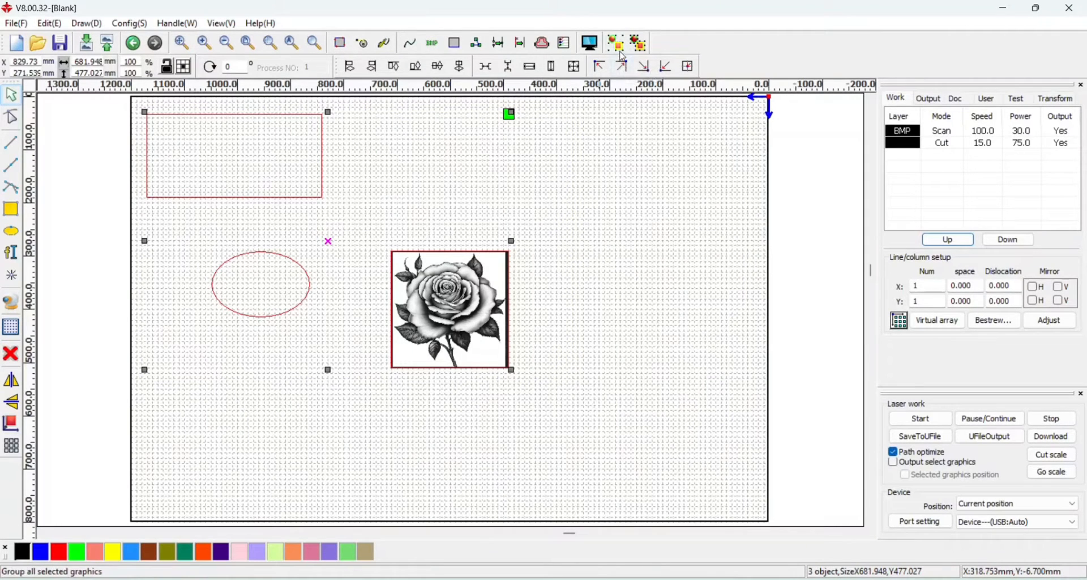
{"action": "left_click", "coordinate": [604, 92]}
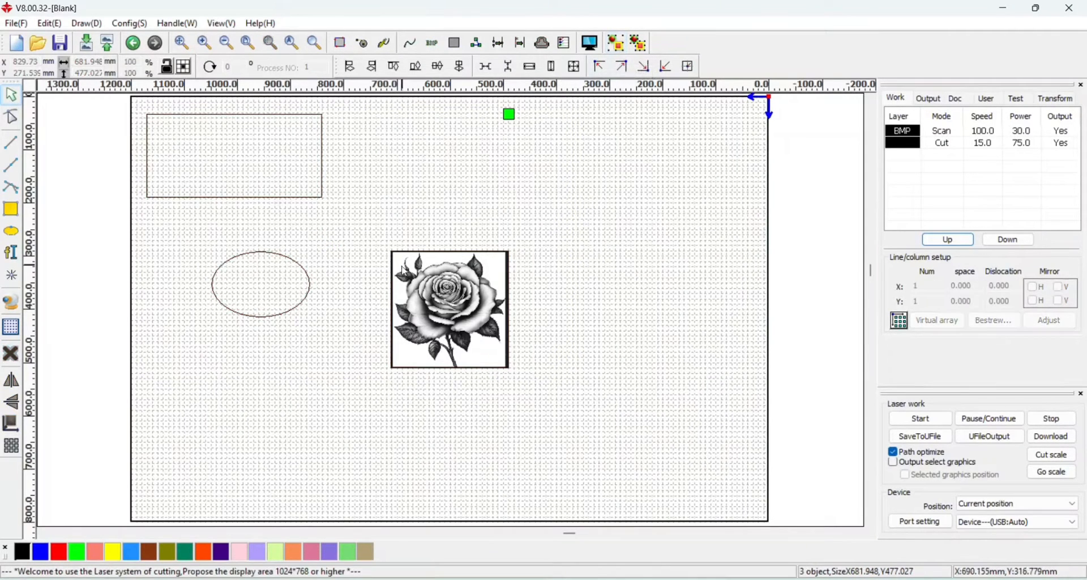
{"action": "left_click", "coordinate": [403, 271]}
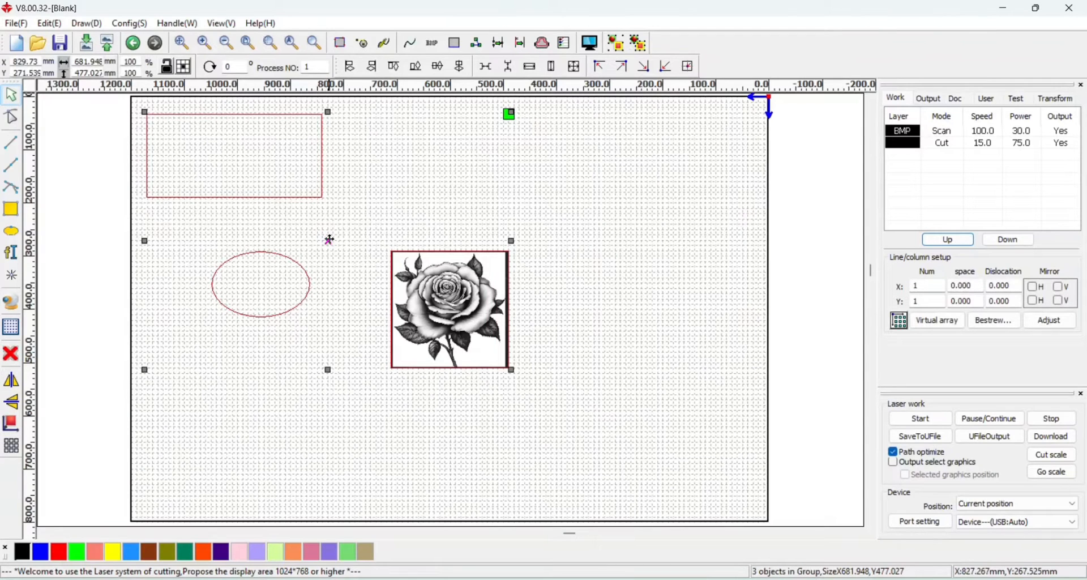
{"action": "left_click_drag", "start_coordinate": [329, 242], "coordinate": [435, 258]}
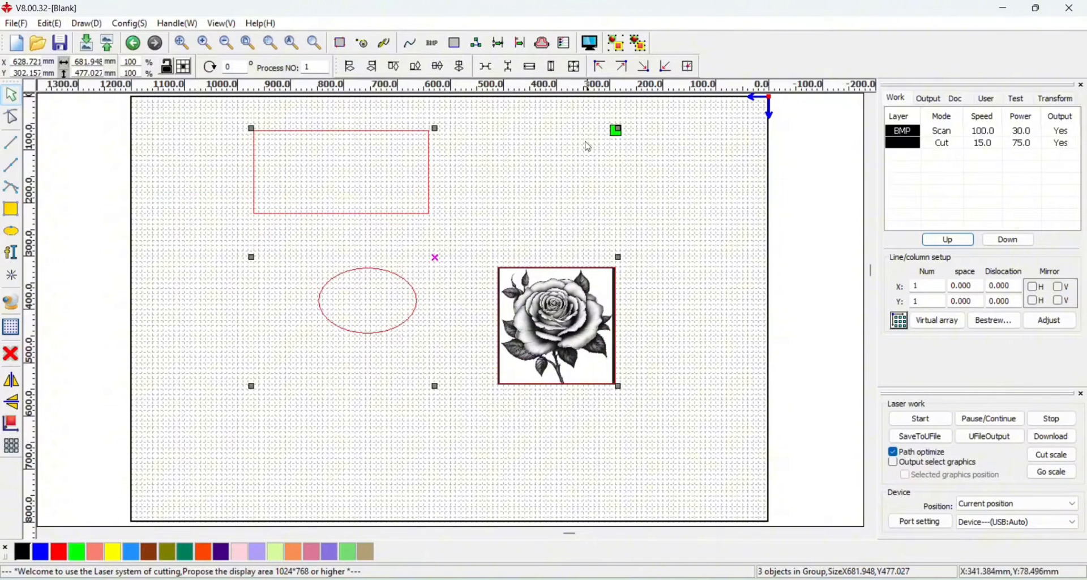
Step: Ungroup all graphics and move the ellipse on its own farther left, to a height of about Y 418 mm
{"action": "left_click_drag", "start_coordinate": [206, 121], "coordinate": [691, 406]}
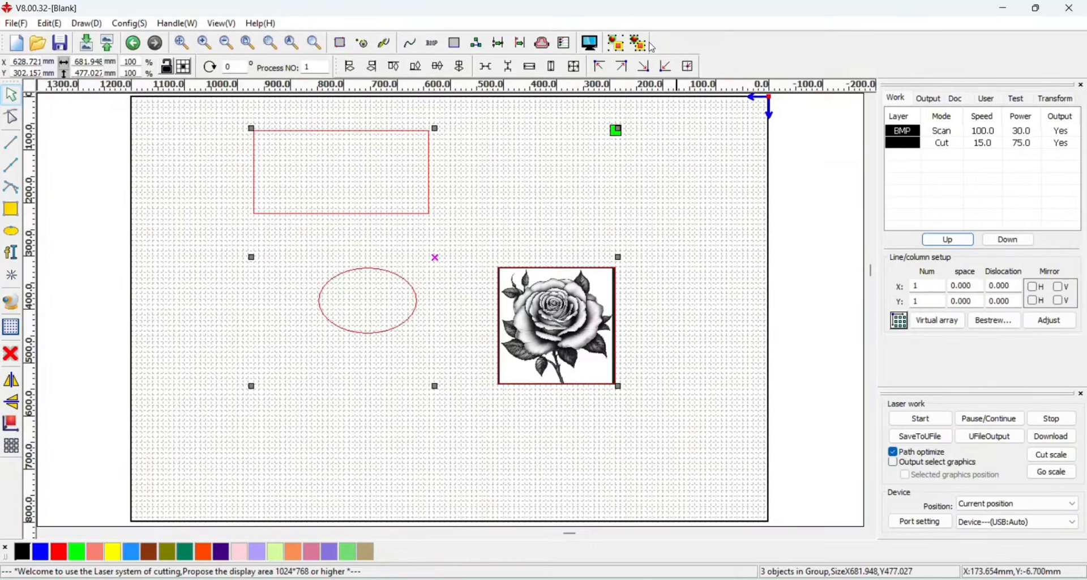
{"action": "left_click", "coordinate": [642, 49]}
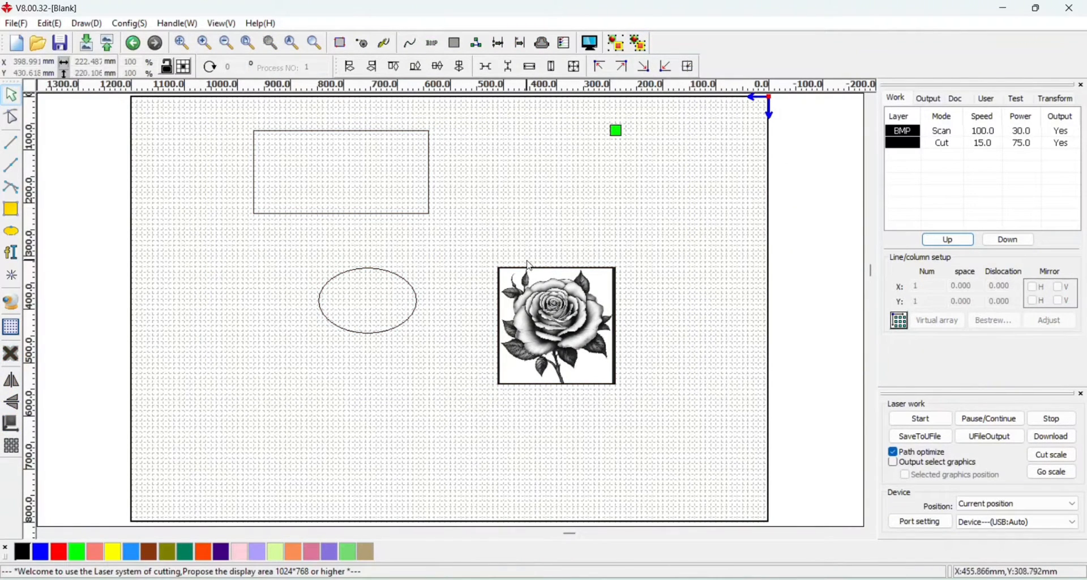
{"action": "left_click", "coordinate": [398, 327]}
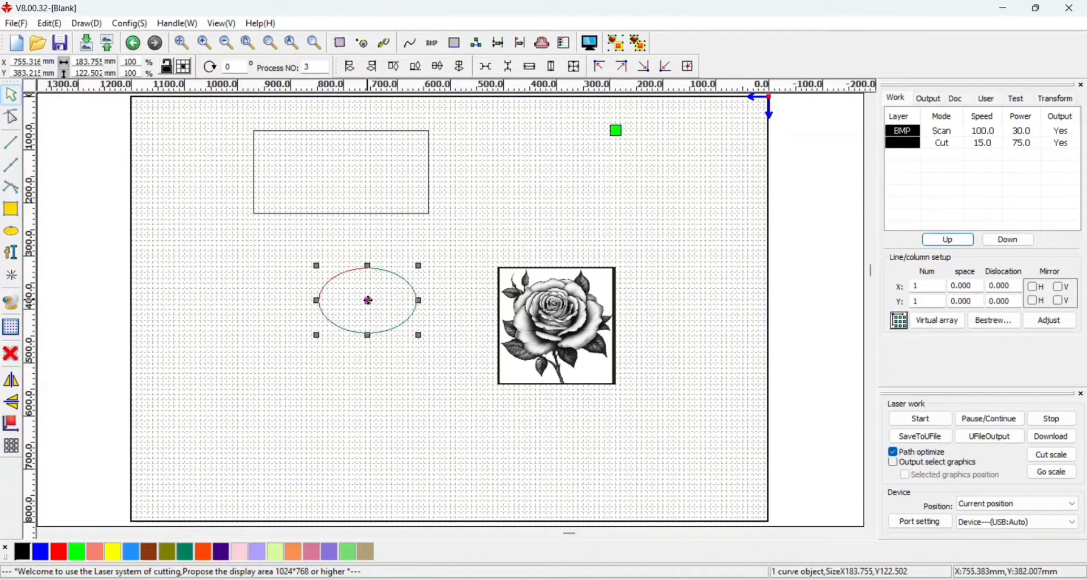
{"action": "left_click_drag", "start_coordinate": [368, 301], "coordinate": [268, 319]}
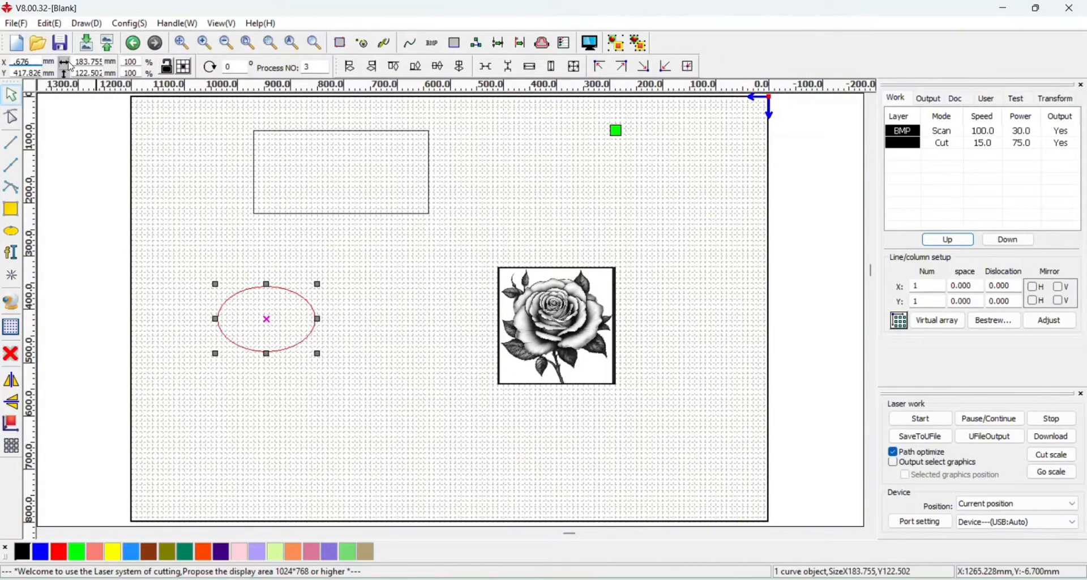
Step: Set the ellipse's X position to 200.675 mm and its width to 600.755 mm
{"action": "key", "text": "Return"}
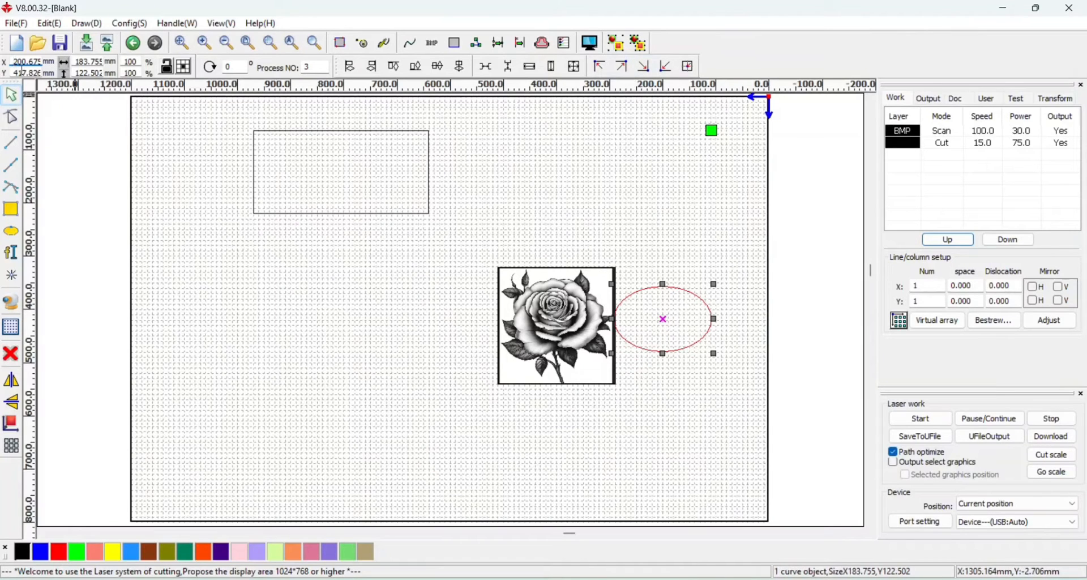
{"action": "left_click", "coordinate": [88, 61]}
{"action": "key", "text": "Return"}
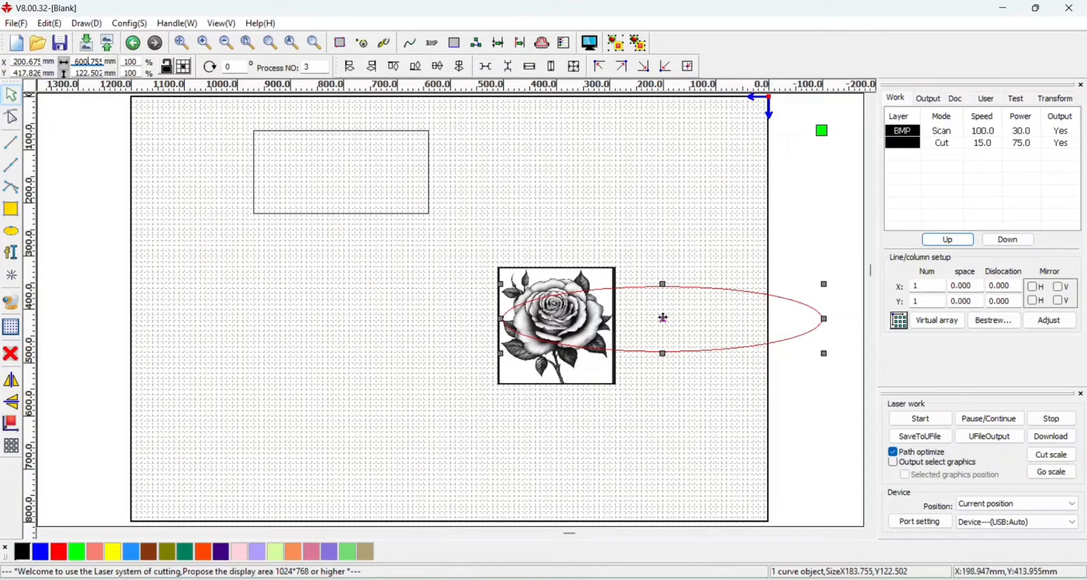
Step: Move the wide ellipse to about X 820, Y 377 mm and set its height to 600.502 mm
{"action": "left_click", "coordinate": [657, 317]}
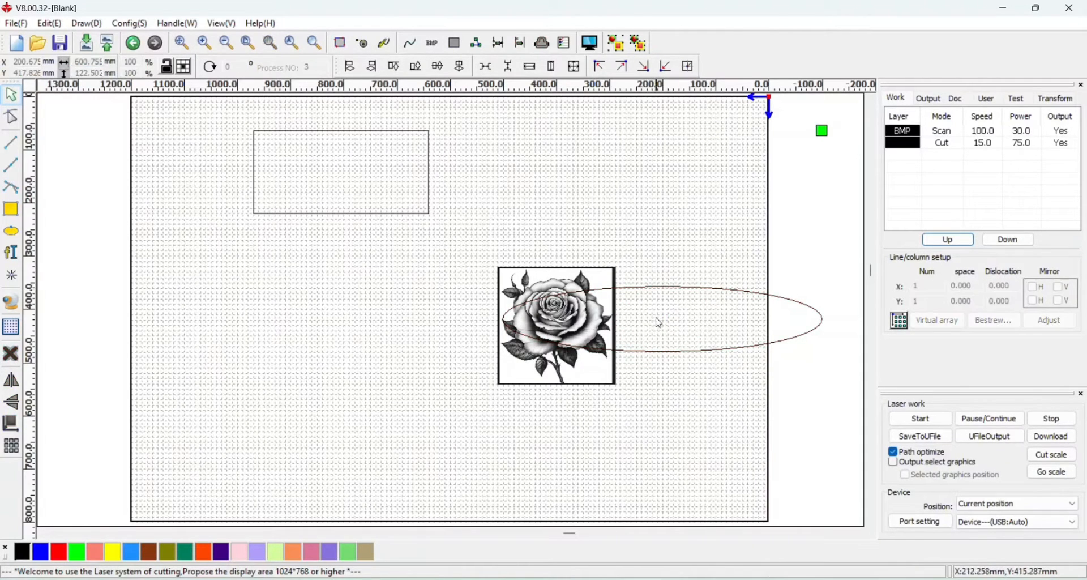
{"action": "left_click", "coordinate": [679, 352]}
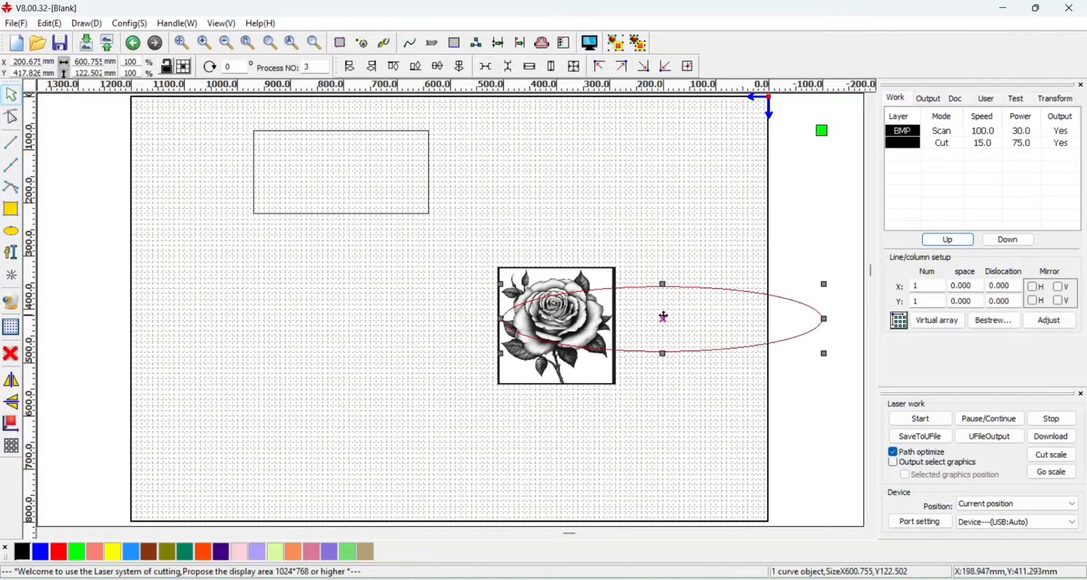
{"action": "left_click_drag", "start_coordinate": [664, 317], "coordinate": [336, 295]}
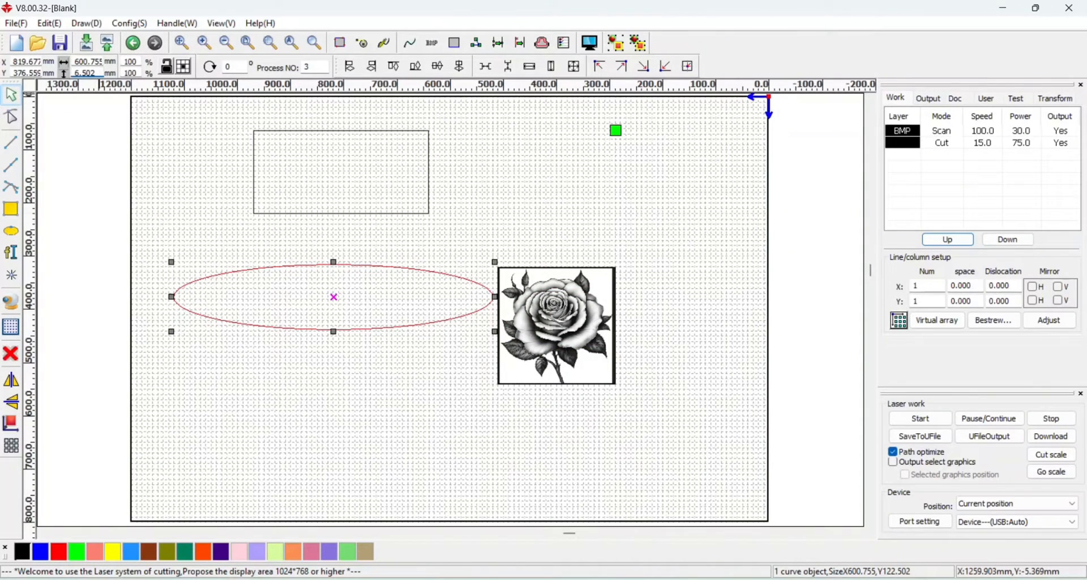
{"action": "key", "text": "Return"}
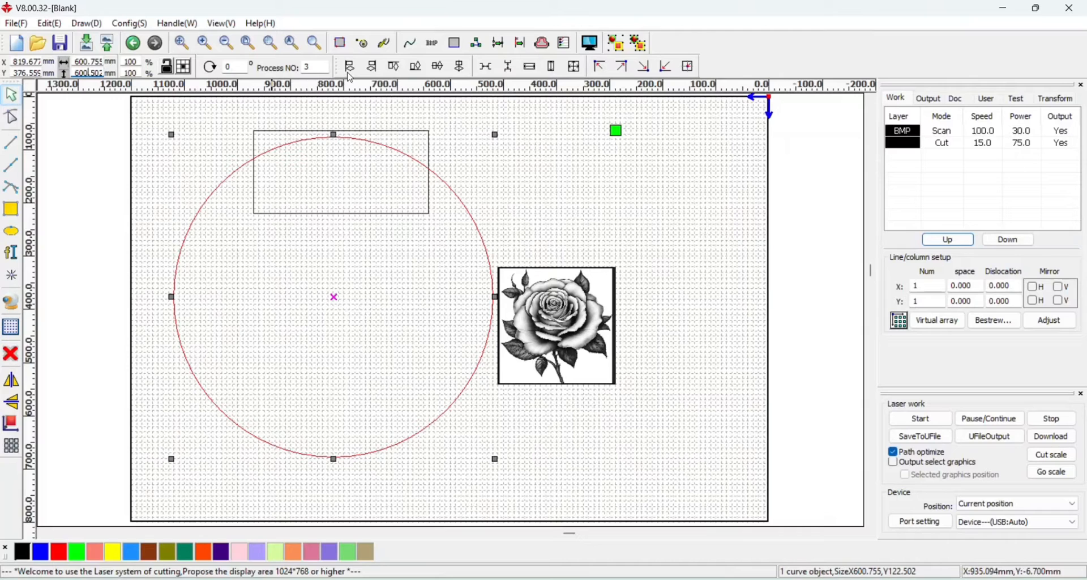
Step: Delete the rose picture, the rectangle and the large circle from the work area
{"action": "left_click", "coordinate": [590, 299]}
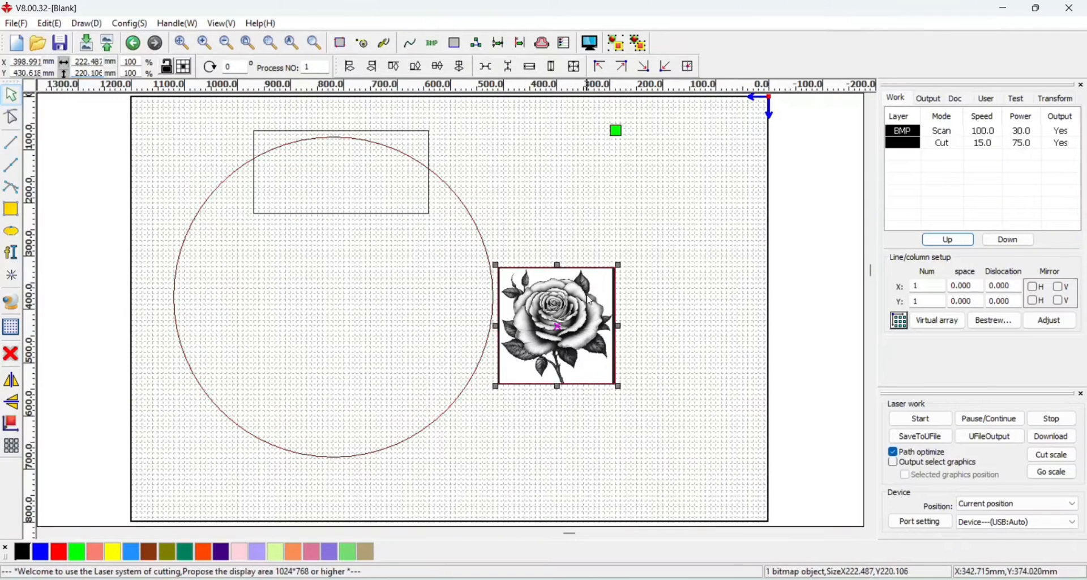
{"action": "key", "text": "Delete"}
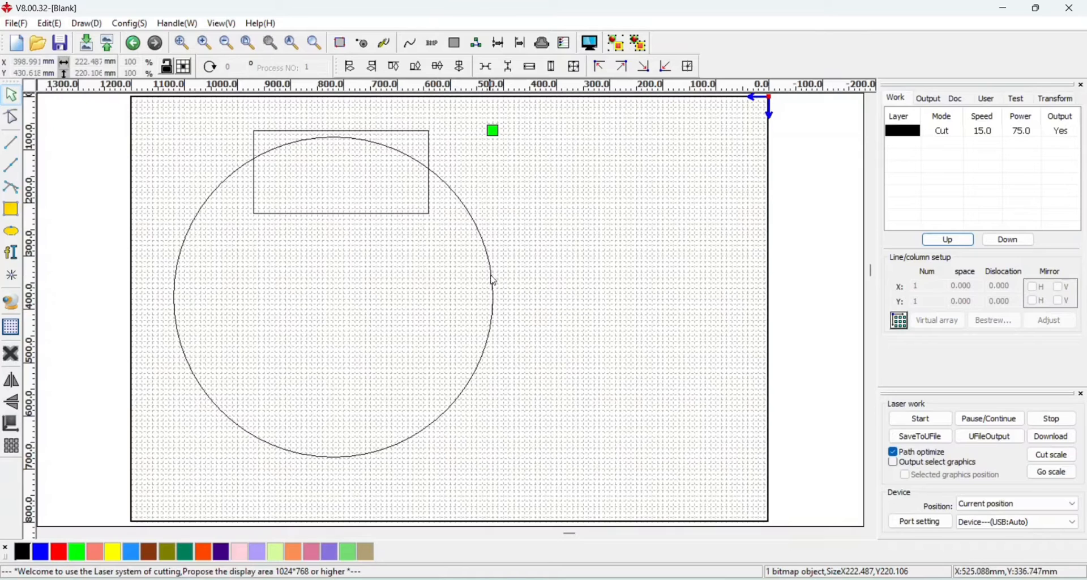
{"action": "left_click_drag", "start_coordinate": [193, 114], "coordinate": [517, 429]}
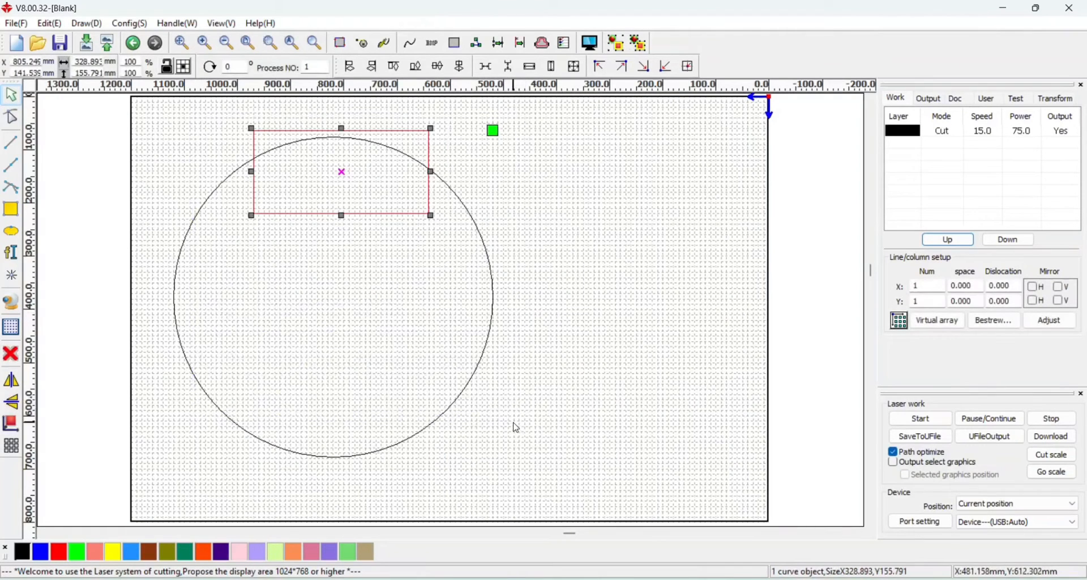
{"action": "key", "text": "Delete"}
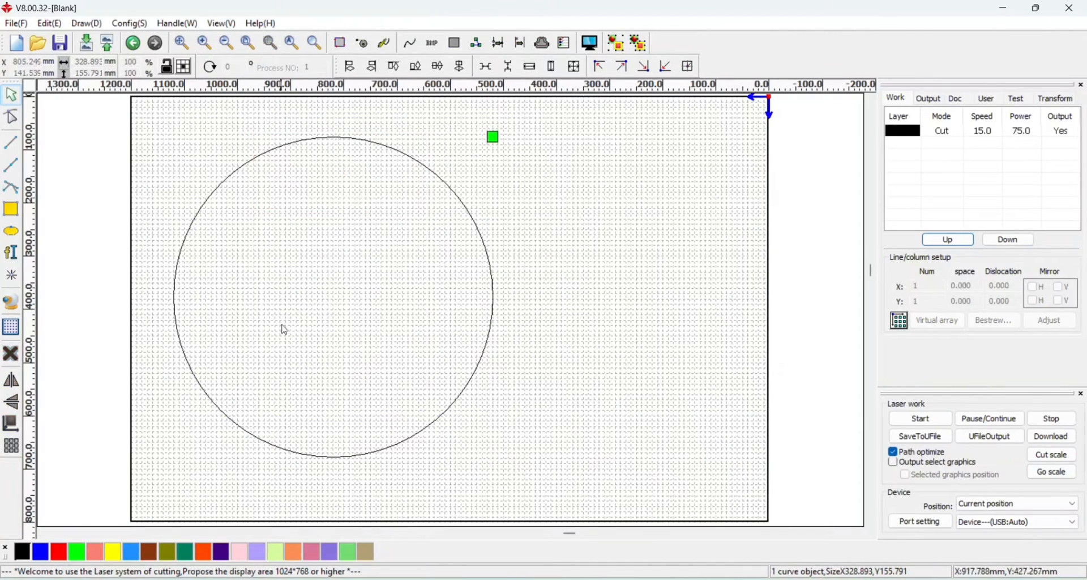
{"action": "left_click", "coordinate": [182, 261]}
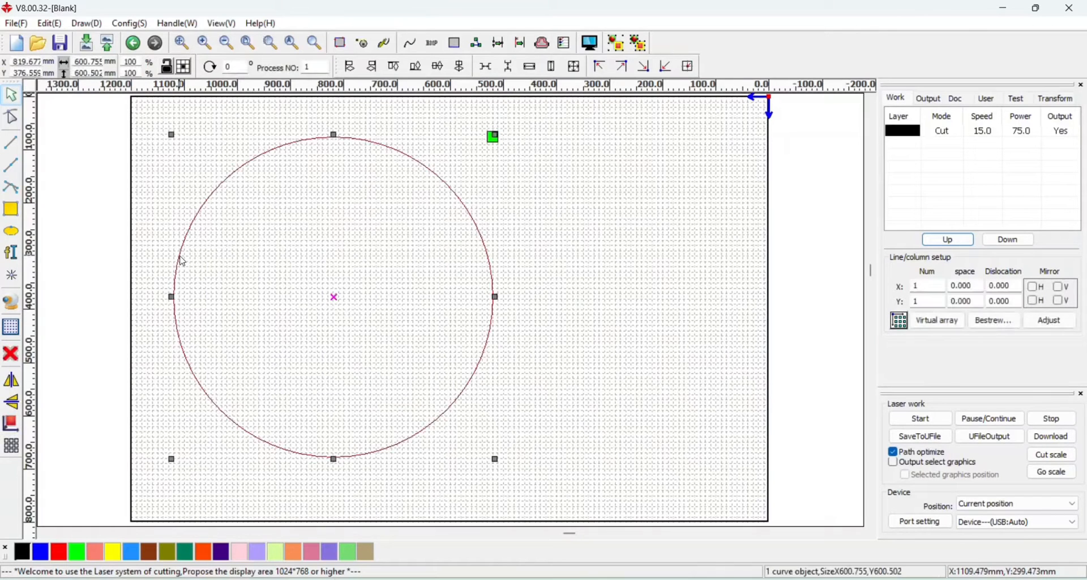
{"action": "key", "text": "Delete"}
Step: Draw a rectangle about 505 mm wide in the page's upper left and an ellipse about 483 by 308 mm to its right
{"action": "left_click", "coordinate": [10, 213]}
{"action": "left_click_drag", "start_coordinate": [164, 145], "coordinate": [434, 296]}
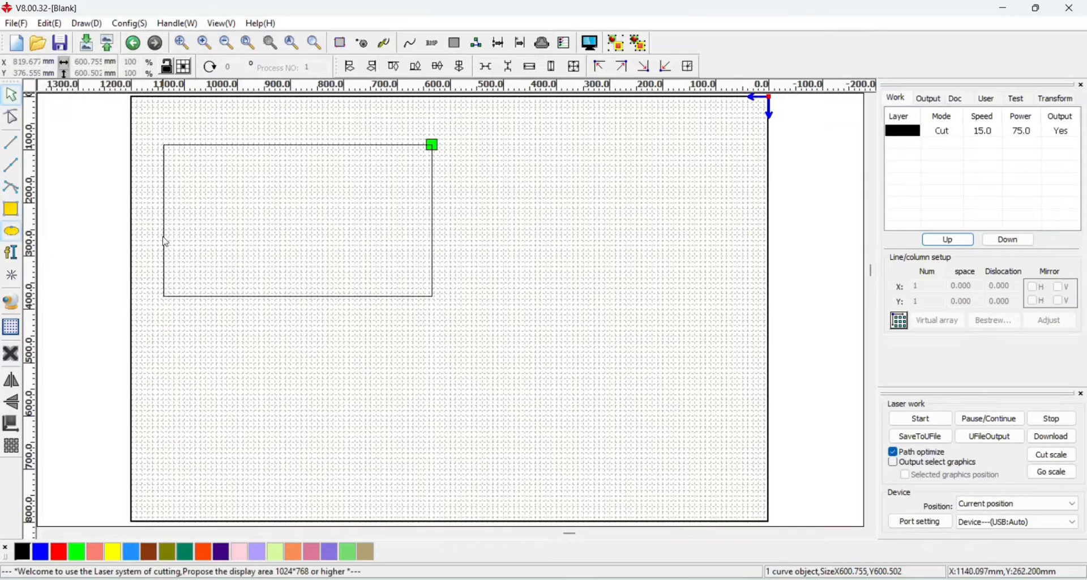
{"action": "left_click_drag", "start_coordinate": [511, 164], "coordinate": [692, 294]}
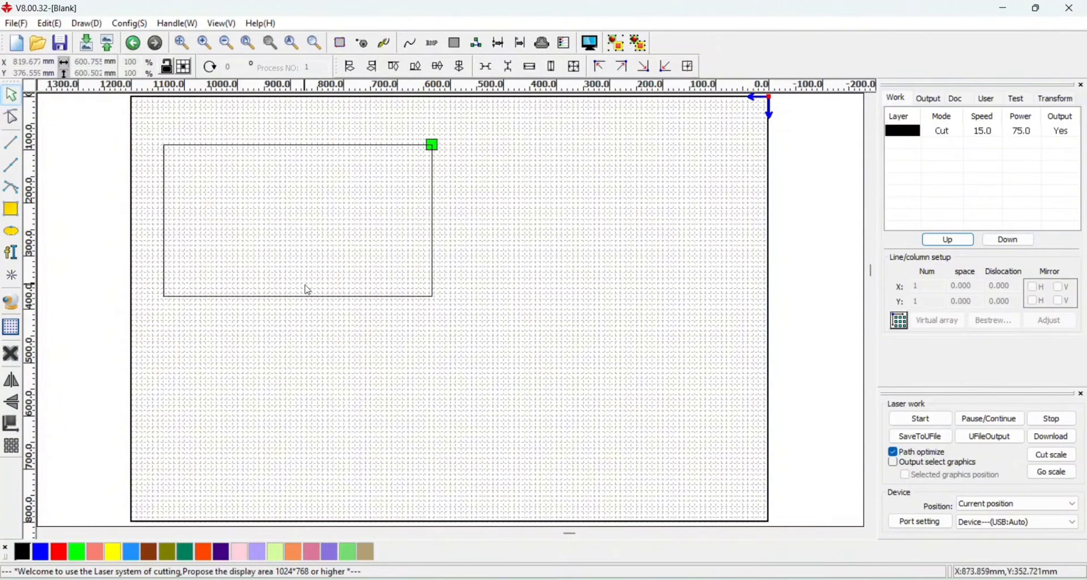
{"action": "left_click", "coordinate": [12, 233]}
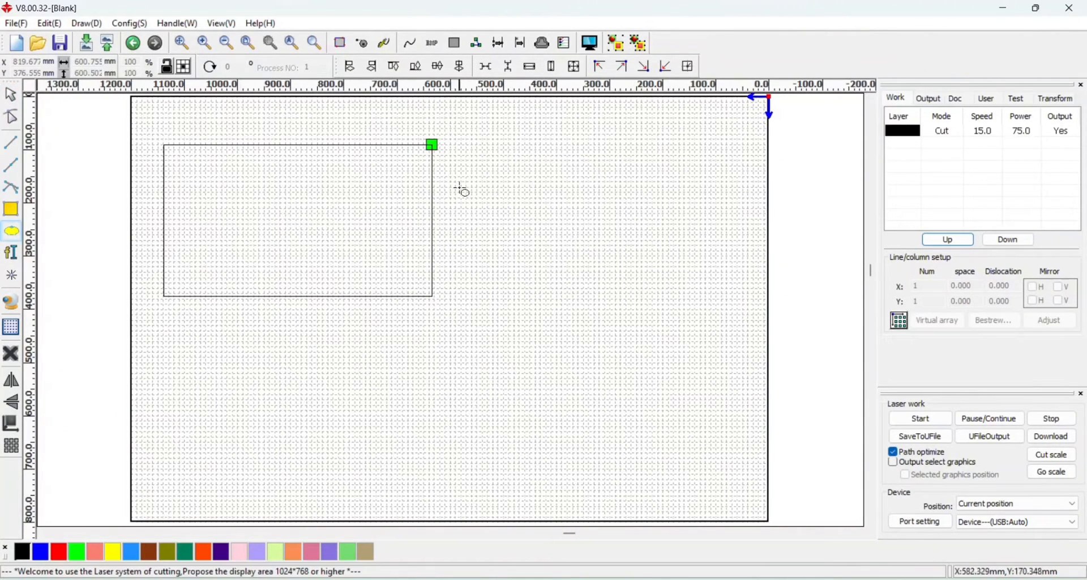
{"action": "mouse_move", "coordinate": [463, 156]}
{"action": "left_mouse_down"}
{"action": "mouse_move", "coordinate": [654, 292]}
{"action": "mouse_move", "coordinate": [720, 319]}
{"action": "left_mouse_up"}
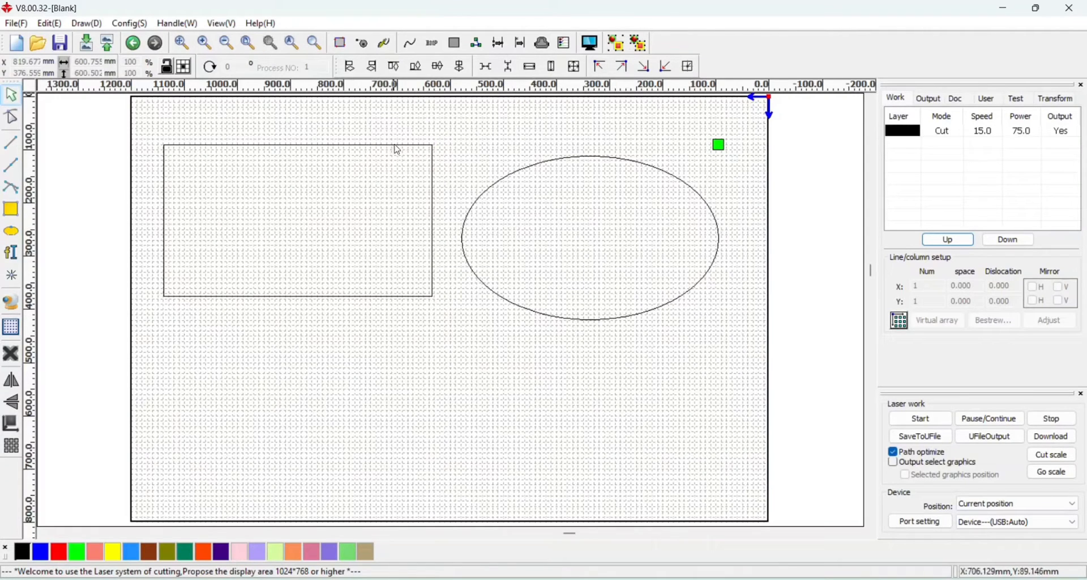
Step: Align the rectangle to the ellipse by left, right, top and bottom edges in turn, finishing with their centers aligned both ways
{"action": "left_click_drag", "start_coordinate": [157, 131], "coordinate": [728, 376]}
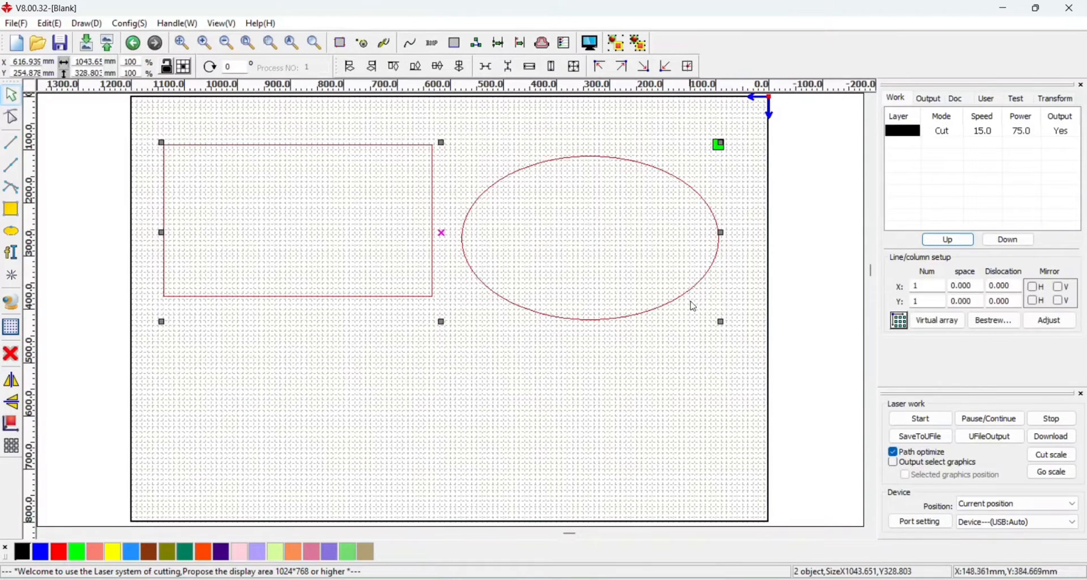
{"action": "left_click", "coordinate": [351, 68]}
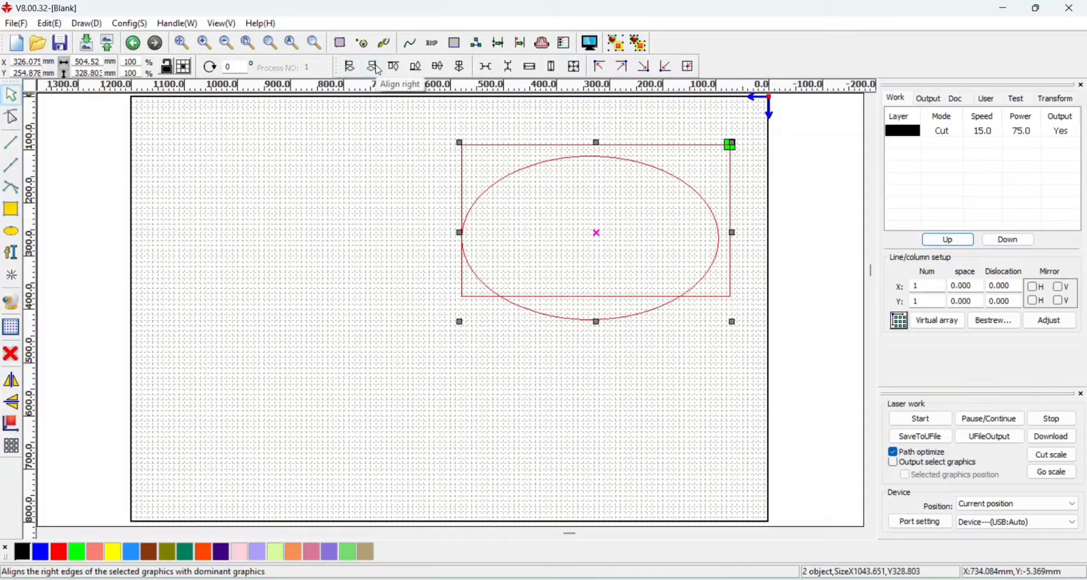
{"action": "left_click", "coordinate": [373, 67]}
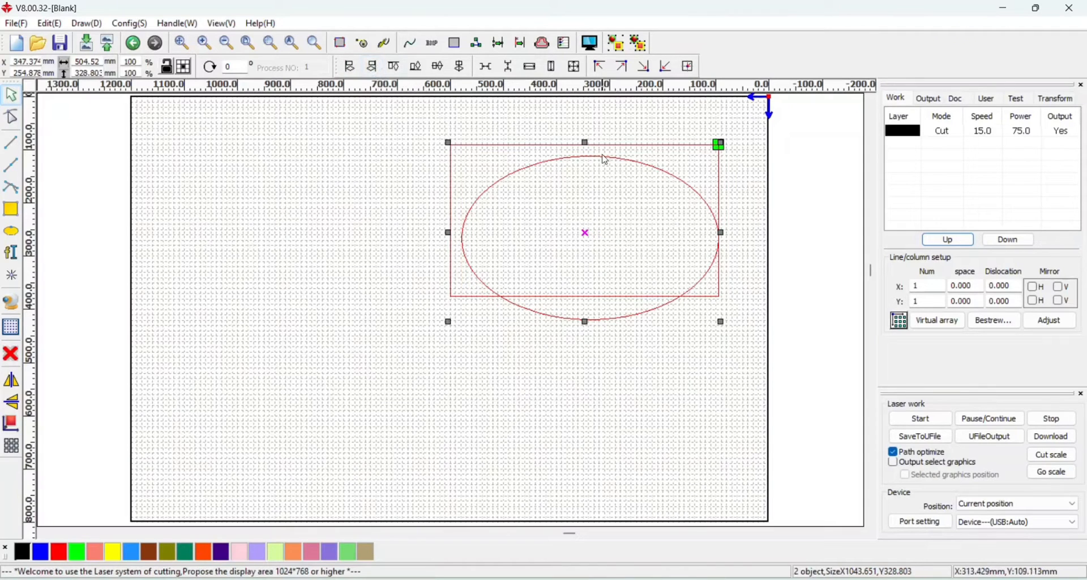
{"action": "left_click", "coordinate": [396, 68]}
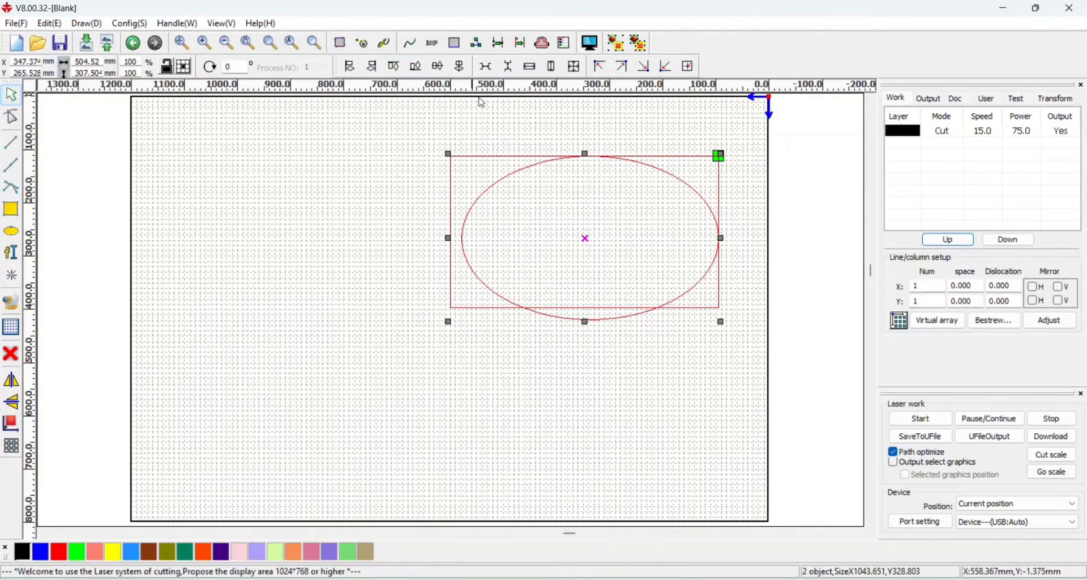
{"action": "left_click", "coordinate": [418, 69]}
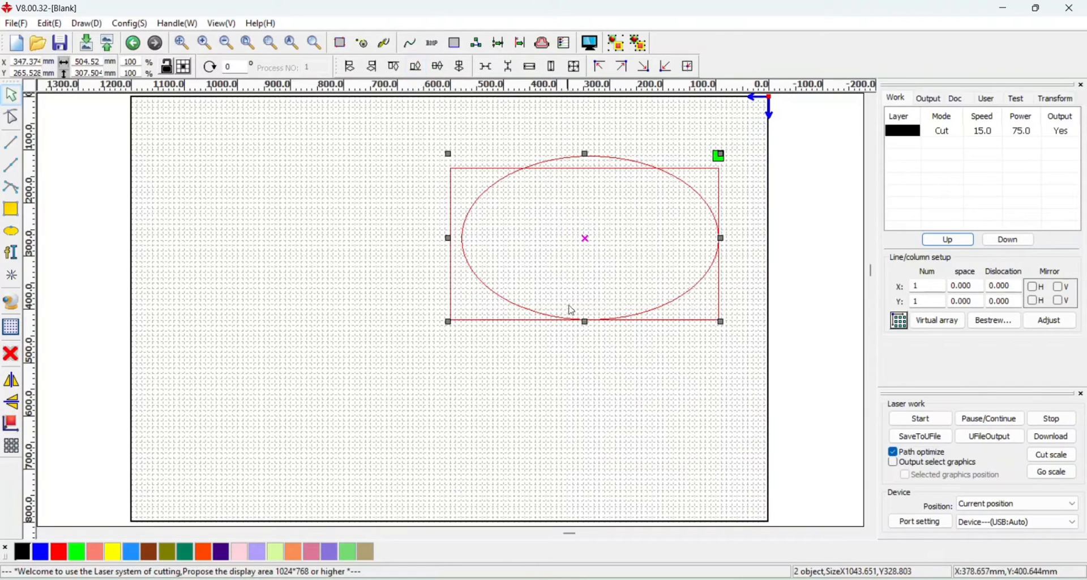
{"action": "left_click", "coordinate": [441, 71]}
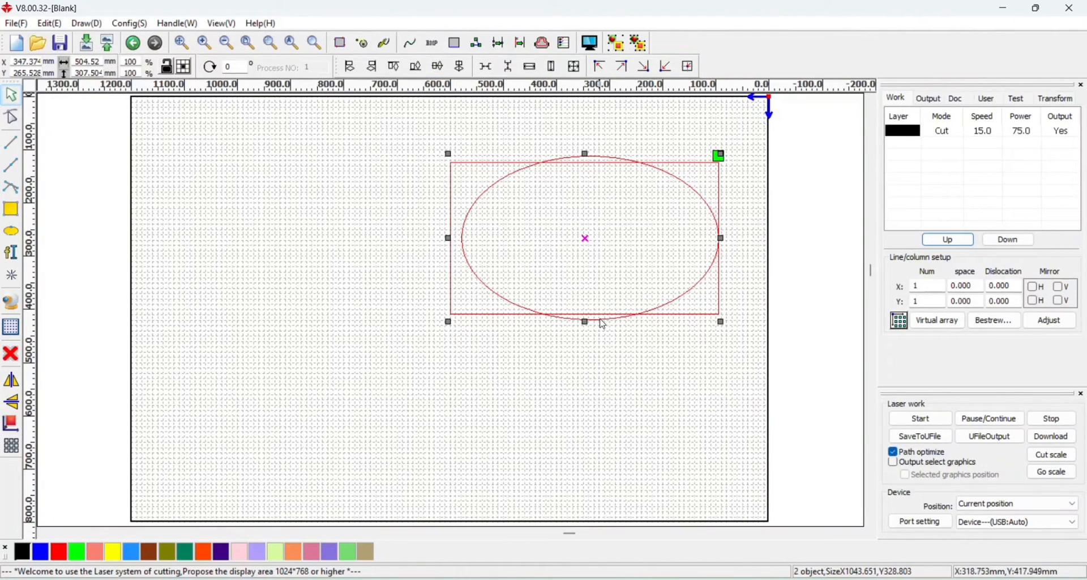
{"action": "left_click", "coordinate": [463, 67]}
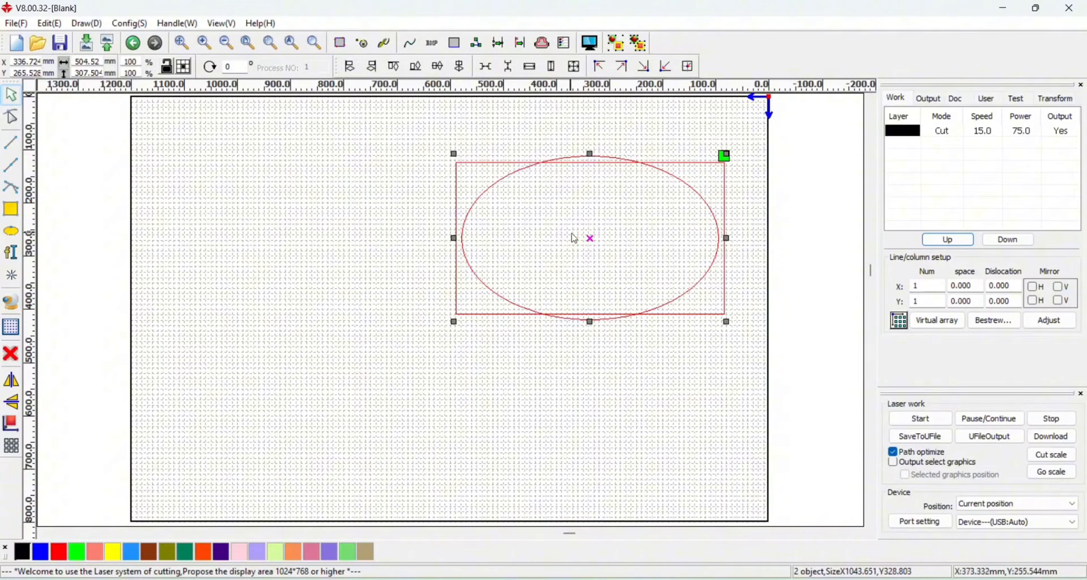
Step: Try giving the rectangle the ellipse's width and height, undo both resizes and reselect the two shapes
{"action": "left_click", "coordinate": [531, 68]}
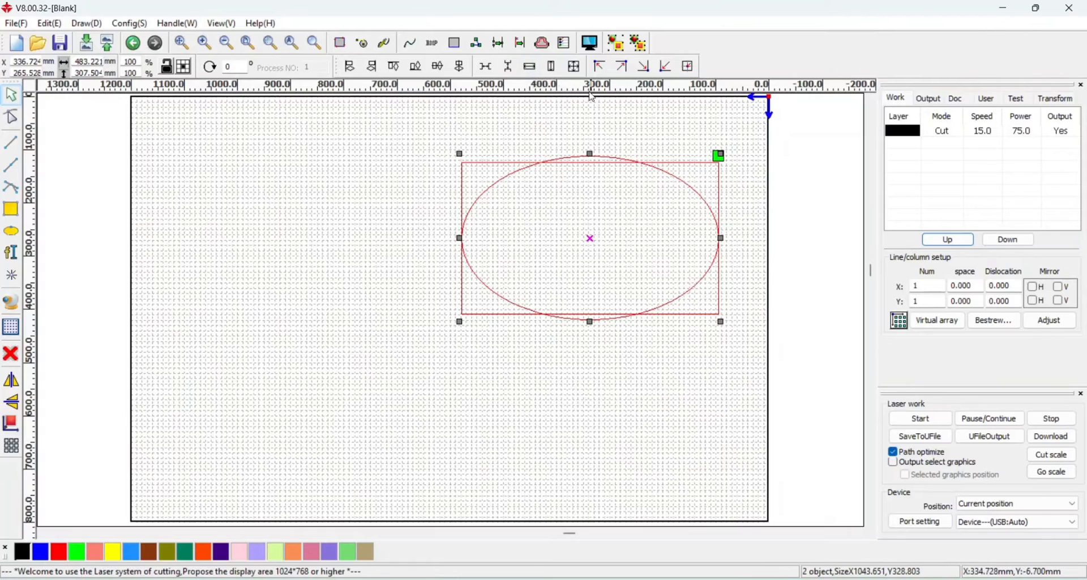
{"action": "left_click", "coordinate": [553, 67]}
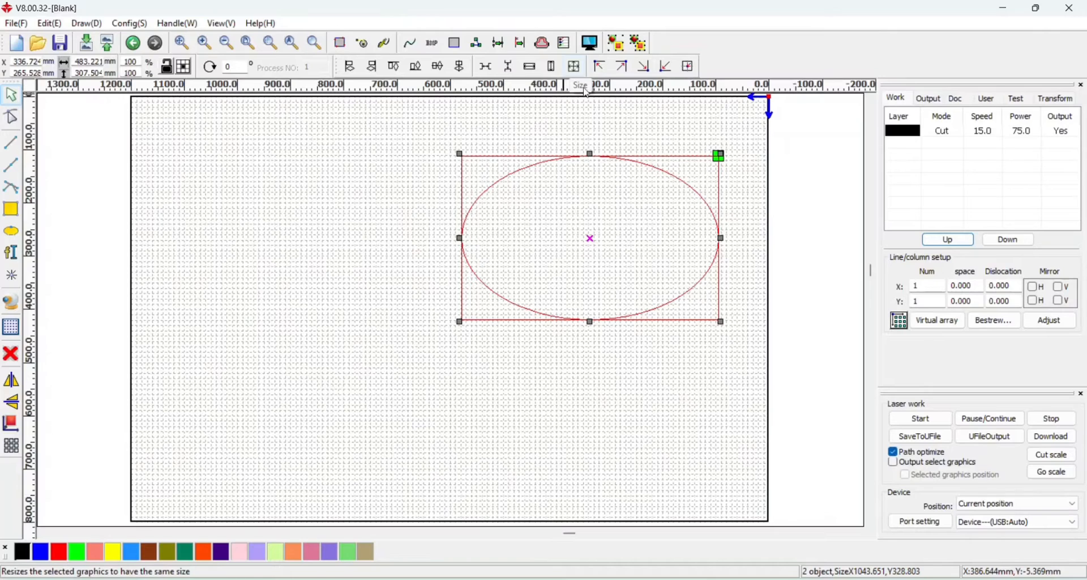
{"action": "key", "text": "ctrl+z"}
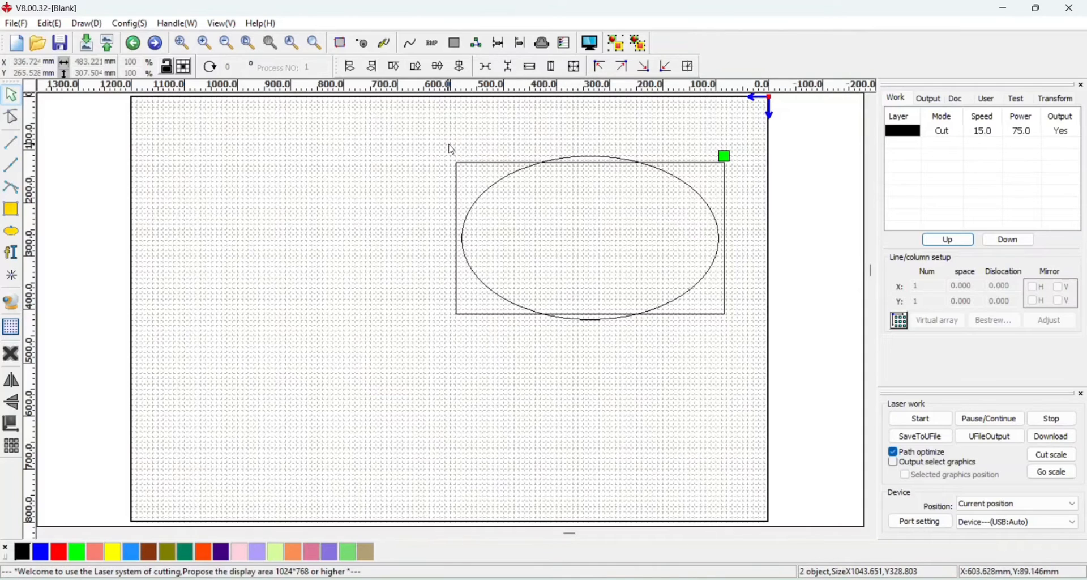
{"action": "left_click_drag", "start_coordinate": [452, 149], "coordinate": [749, 344]}
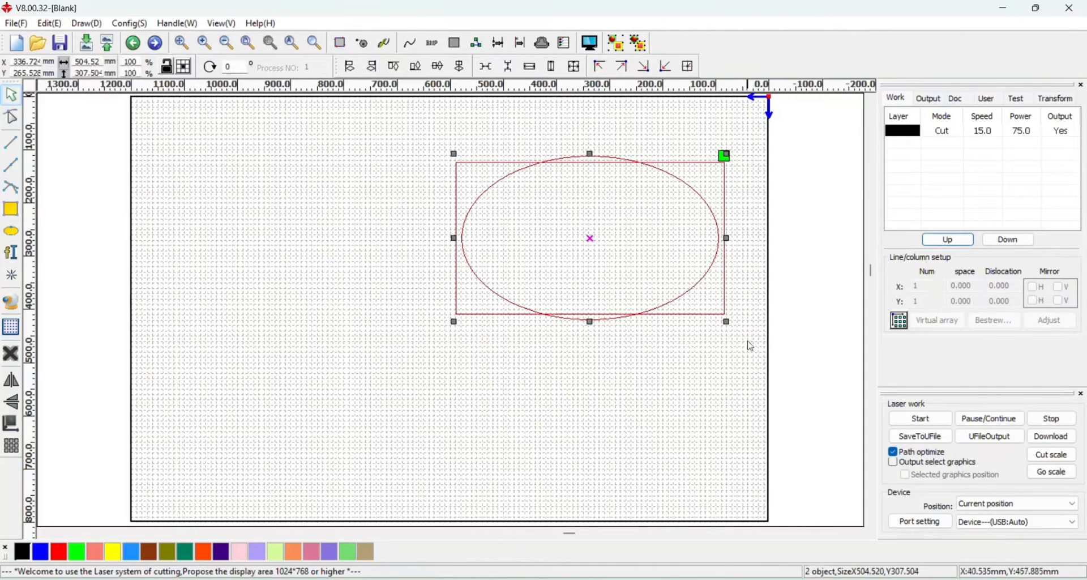
Step: Give the rectangle the ellipse's width and height, and move both shapes to each page corner in turn, finishing at the page center
{"action": "left_click", "coordinate": [577, 71]}
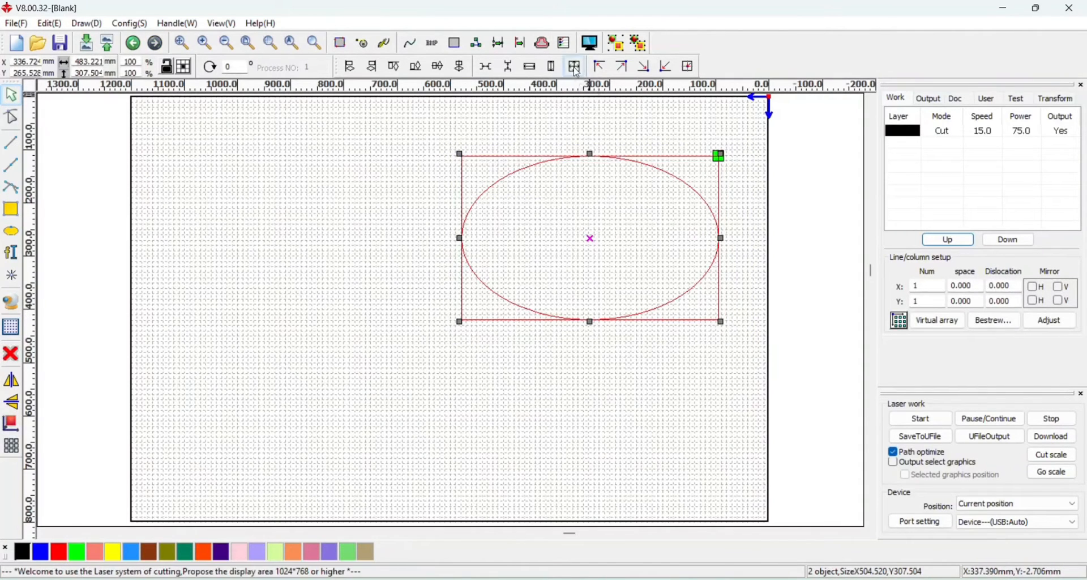
{"action": "left_click", "coordinate": [603, 68]}
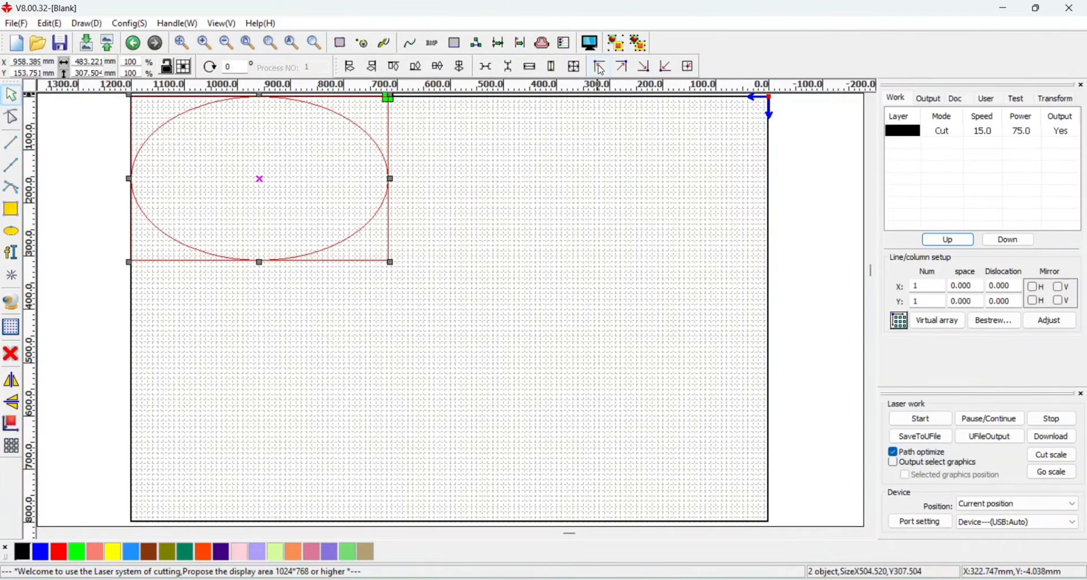
{"action": "left_click", "coordinate": [623, 68]}
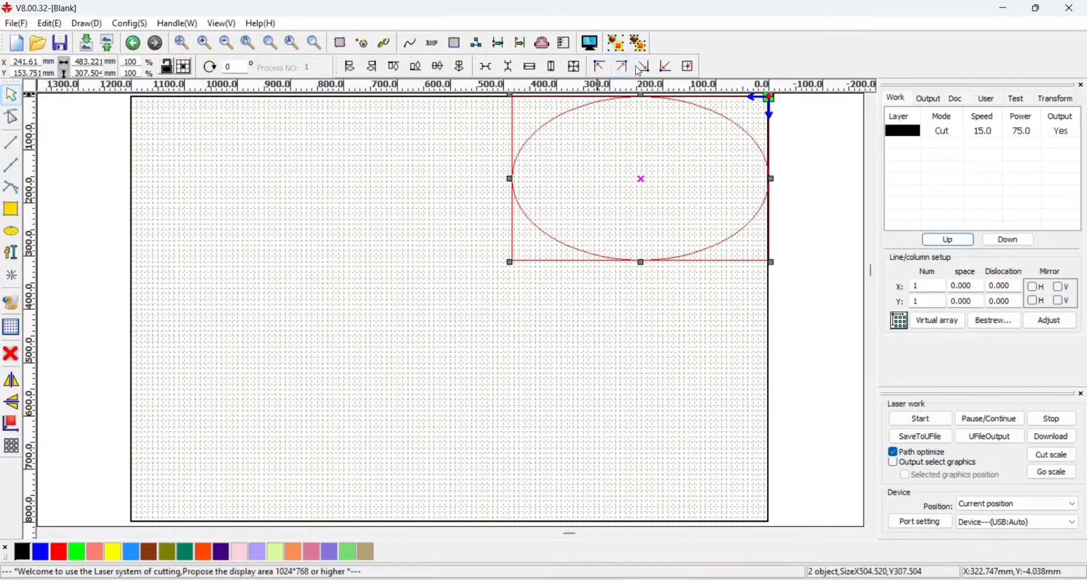
{"action": "left_click", "coordinate": [647, 68]}
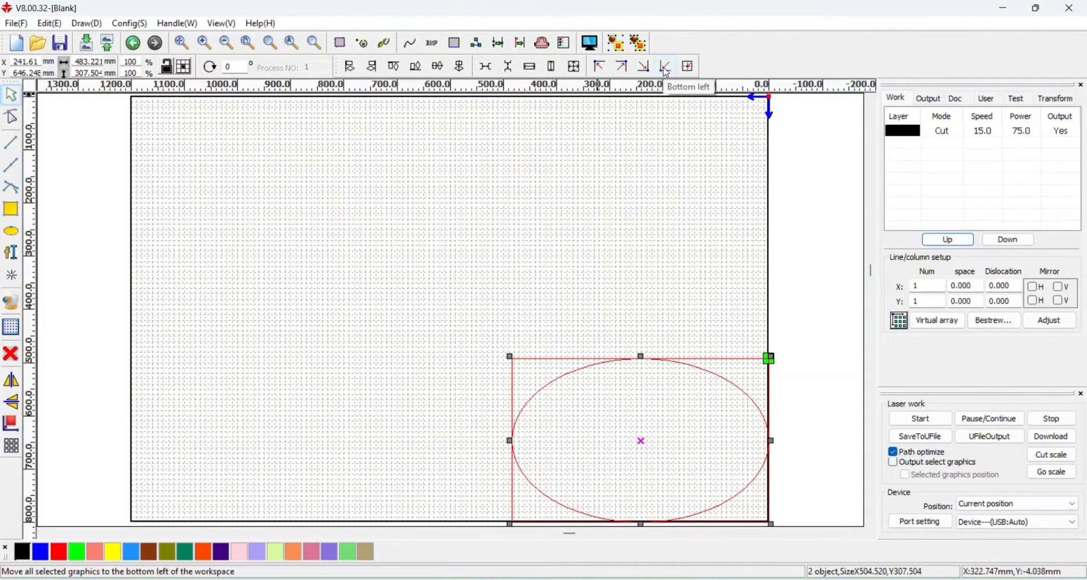
{"action": "left_click", "coordinate": [669, 69]}
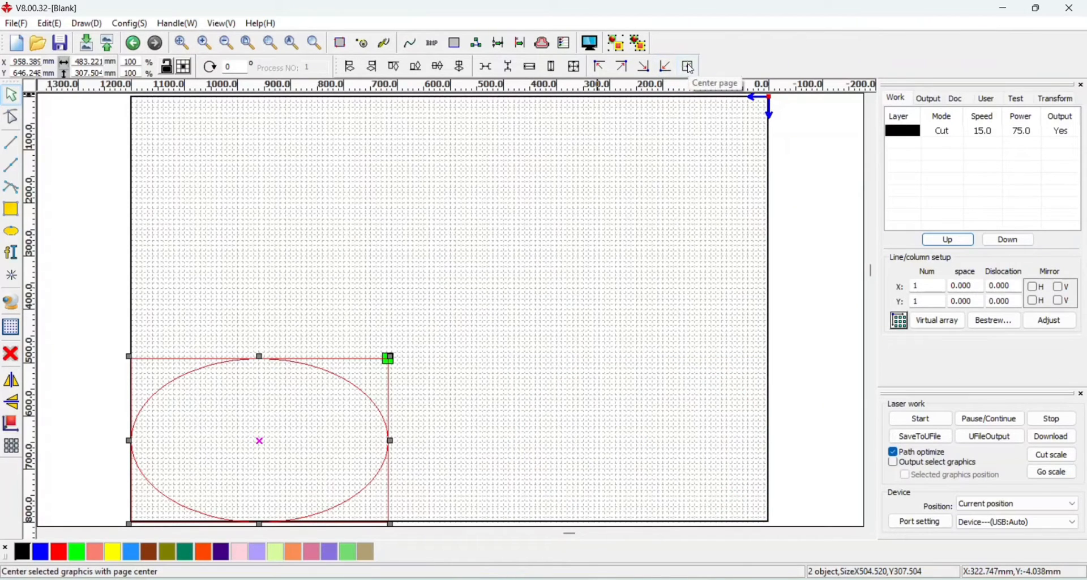
{"action": "left_click", "coordinate": [691, 69]}
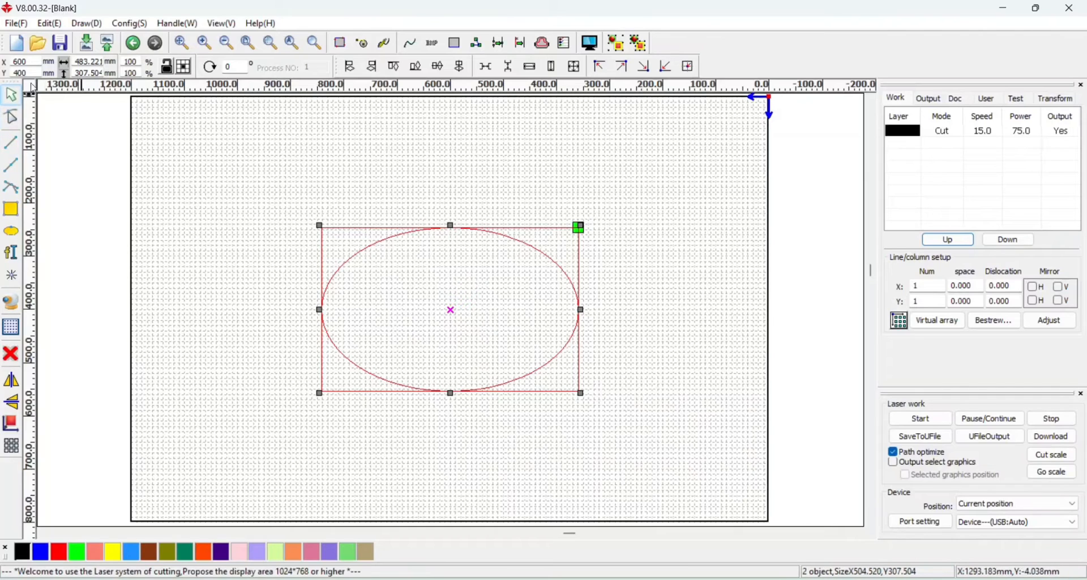
Step: Select only the ellipse, and select both the ellipse and the rectangle together with a selection window around them
{"action": "left_click", "coordinate": [11, 98]}
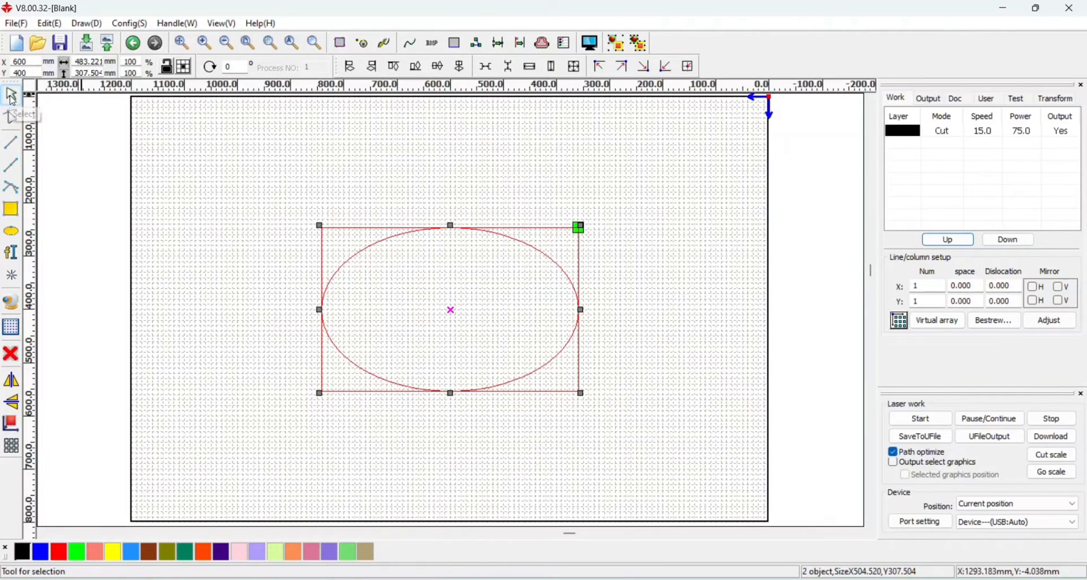
{"action": "left_click", "coordinate": [403, 233]}
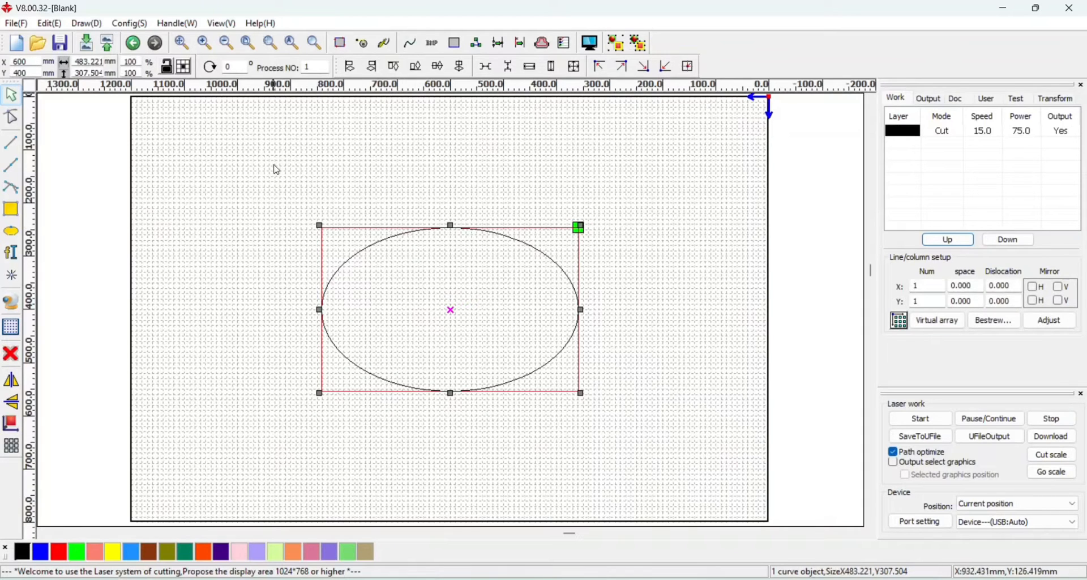
{"action": "left_click_drag", "start_coordinate": [263, 164], "coordinate": [612, 420]}
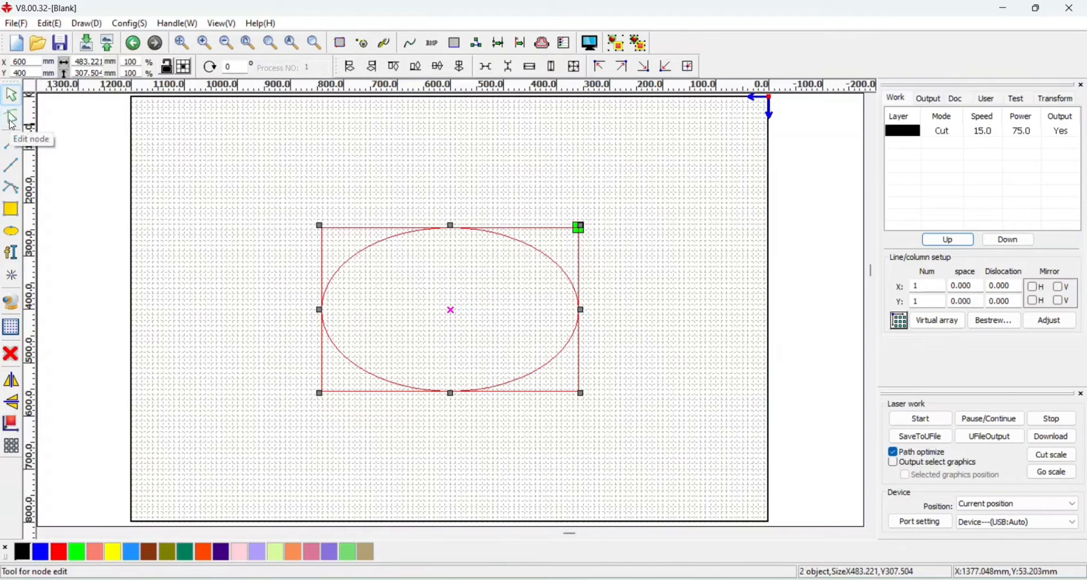
Step: Draw a slightly sloping line about 730 mm long above the ellipse and a straight horizontal line about 710 mm long beneath it
{"action": "left_click", "coordinate": [12, 142]}
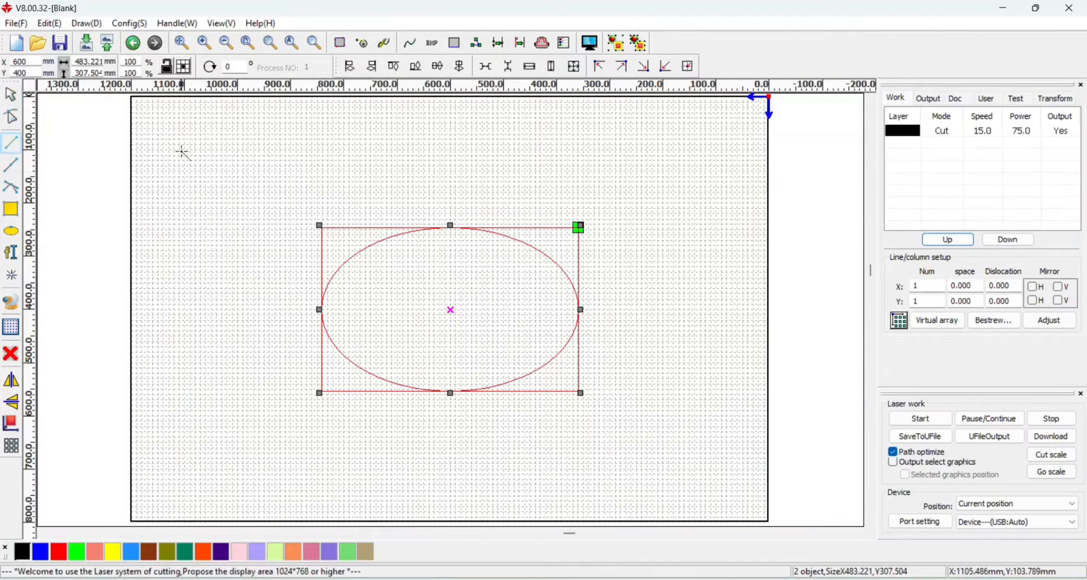
{"action": "left_click_drag", "start_coordinate": [206, 137], "coordinate": [594, 137]}
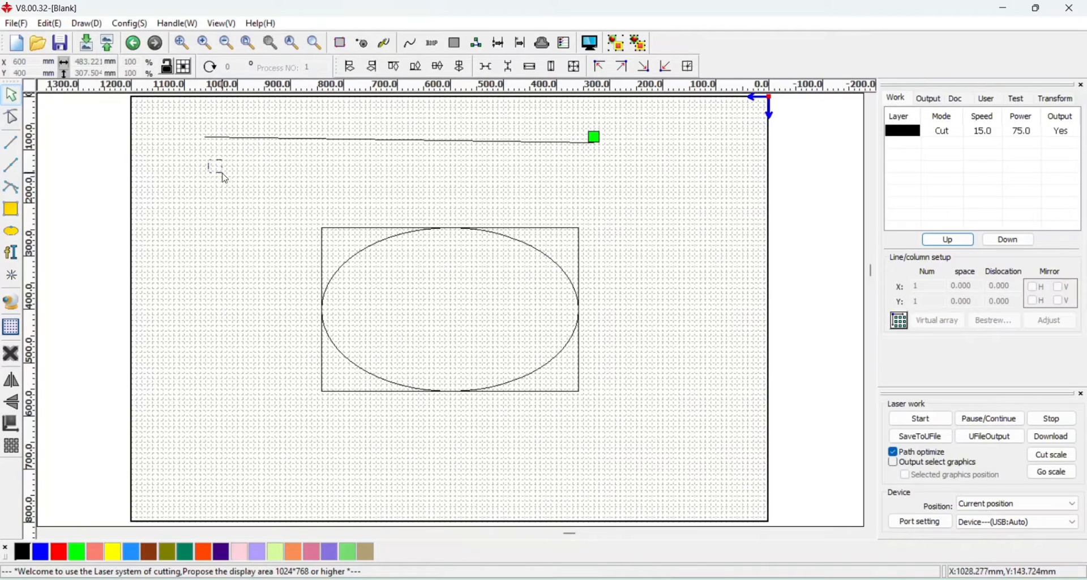
{"action": "left_click", "coordinate": [11, 147]}
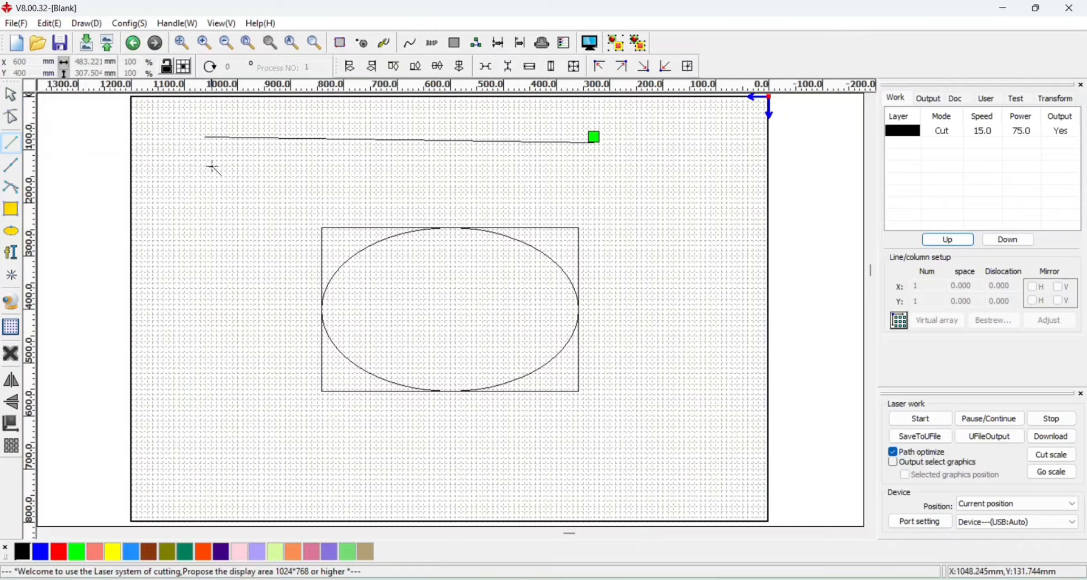
{"action": "mouse_move", "coordinate": [213, 166]}
{"action": "left_mouse_down"}
{"action": "mouse_move", "coordinate": [589, 183]}
{"action": "mouse_move", "coordinate": [591, 168]}
{"action": "left_mouse_up"}
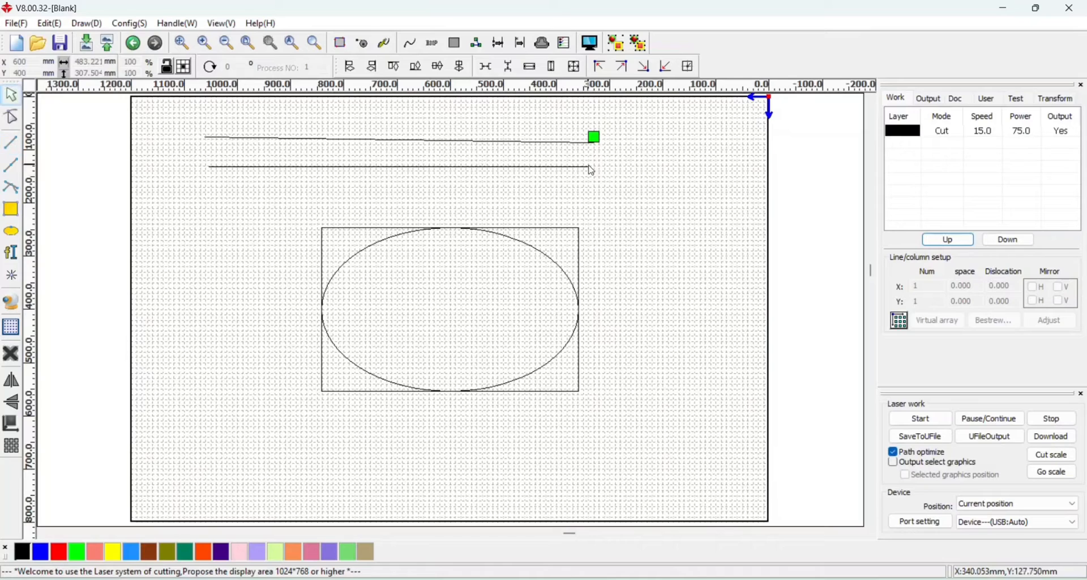
Step: Draw a closed triangle about 188 by 225 mm with the polyline tool, beside the centered rectangle under the two lines
{"action": "left_click", "coordinate": [12, 165]}
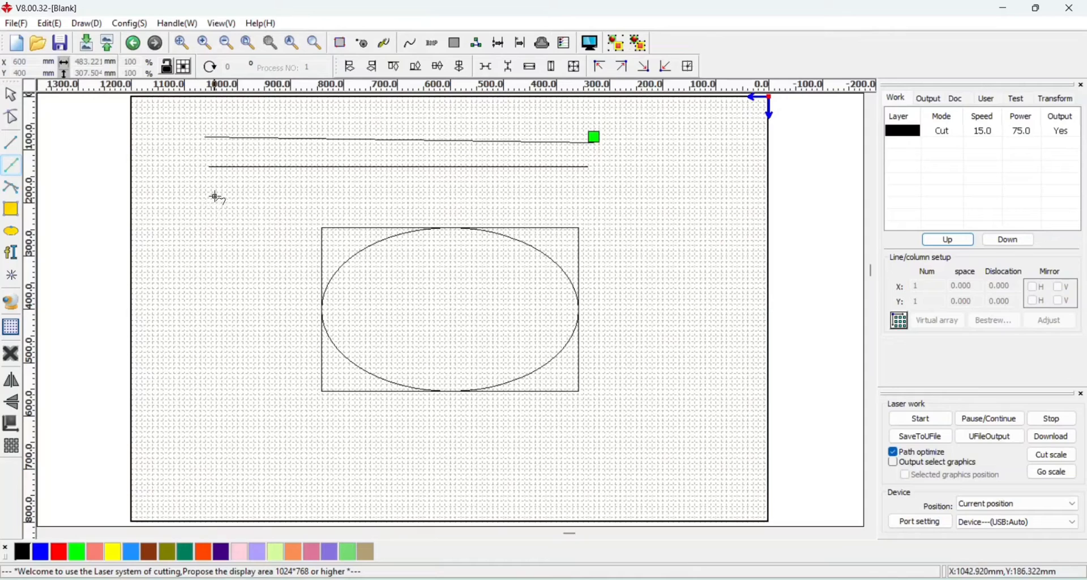
{"action": "left_click_drag", "start_coordinate": [216, 197], "coordinate": [167, 314]}
{"action": "left_click", "coordinate": [166, 316]}
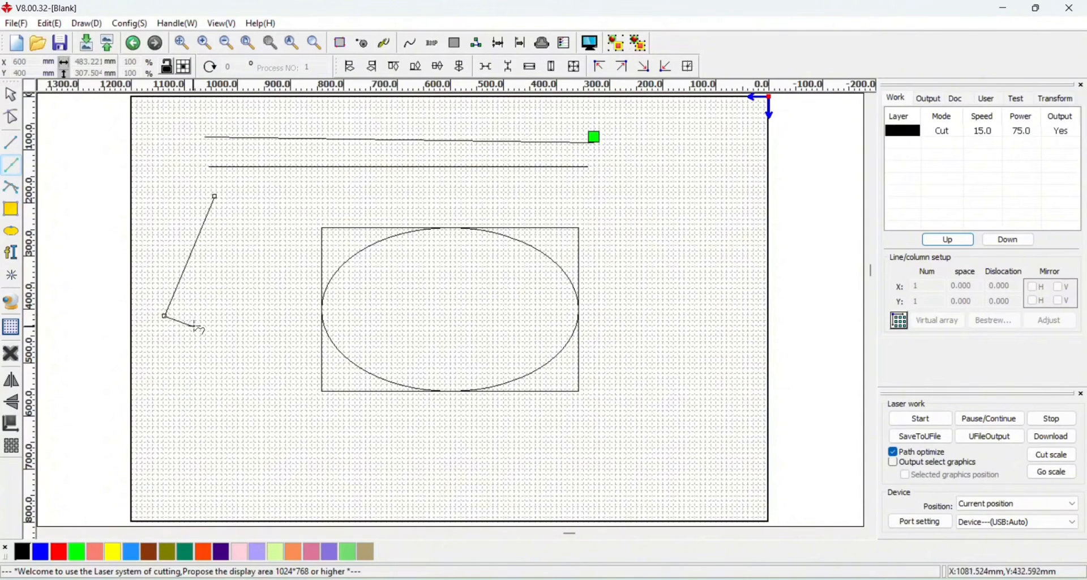
{"action": "left_click", "coordinate": [265, 314]}
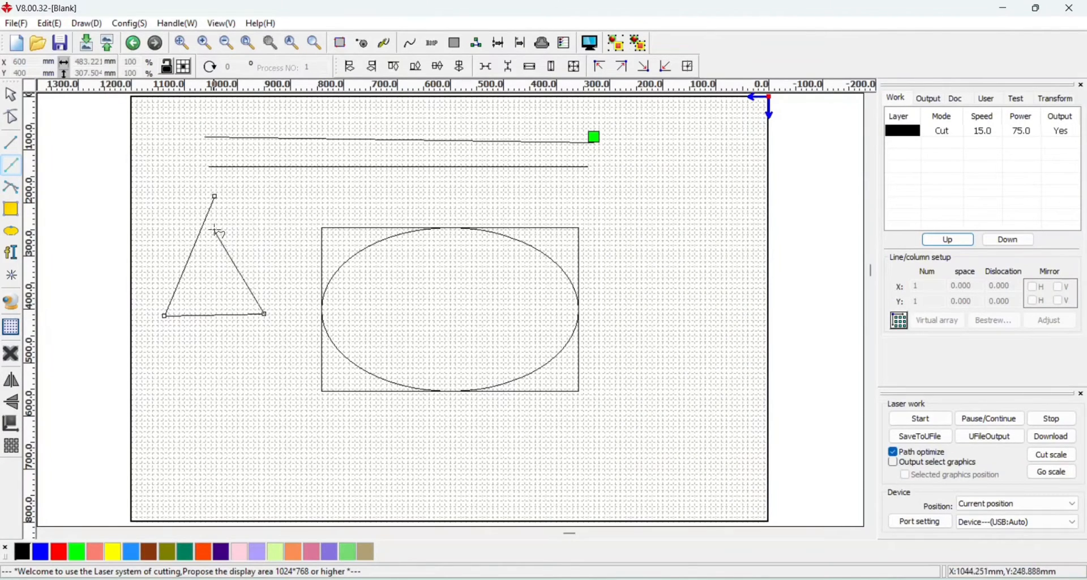
{"action": "left_click", "coordinate": [217, 198]}
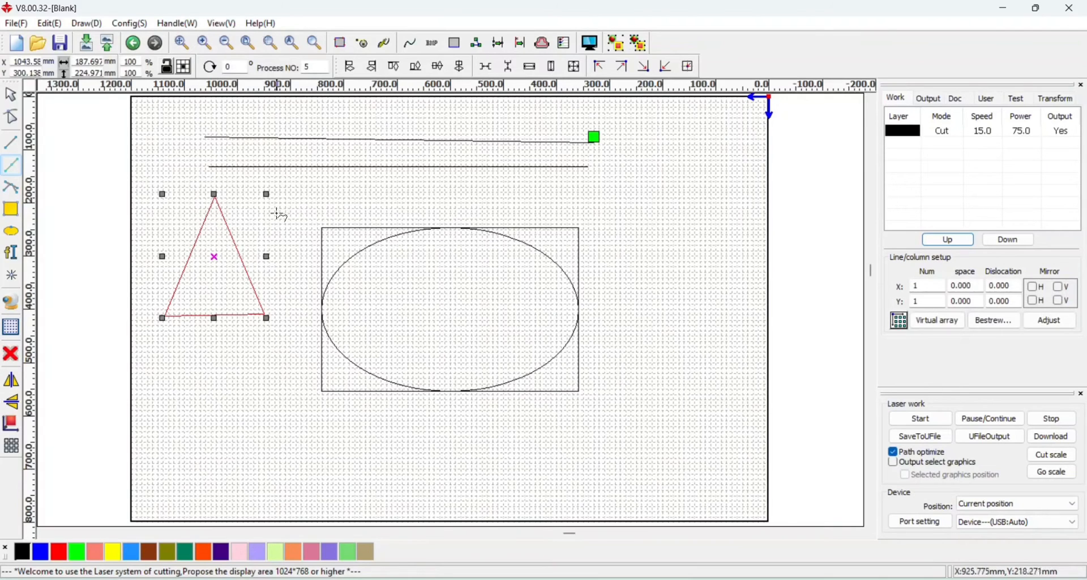
{"action": "left_click", "coordinate": [308, 199]}
{"action": "key", "text": "Escape"}
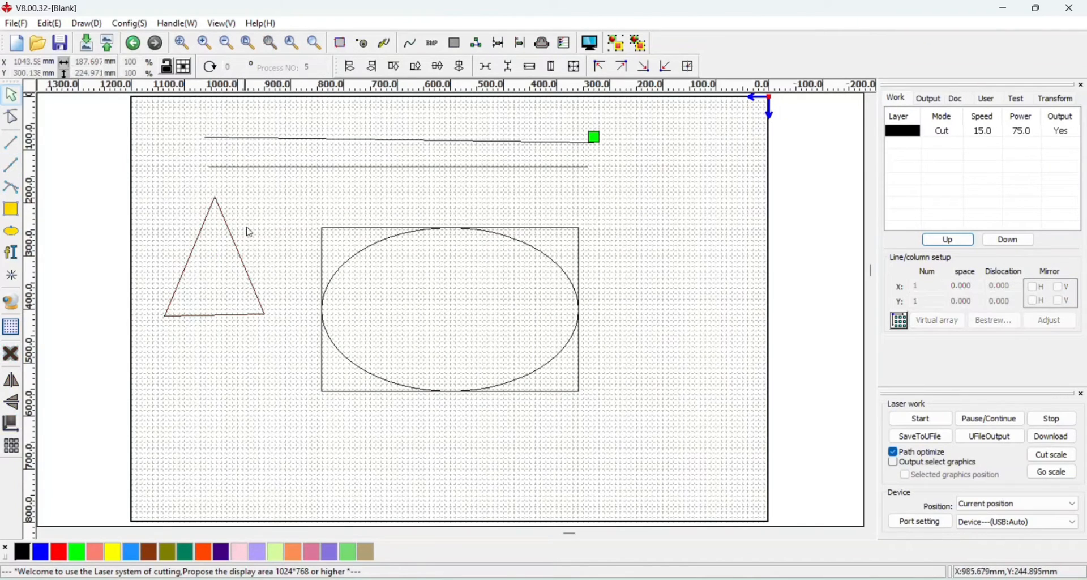
Step: Draw a looping Bezier curve on the page's right side, ending it with a long stretch back to the upper left corner
{"action": "left_click", "coordinate": [15, 193]}
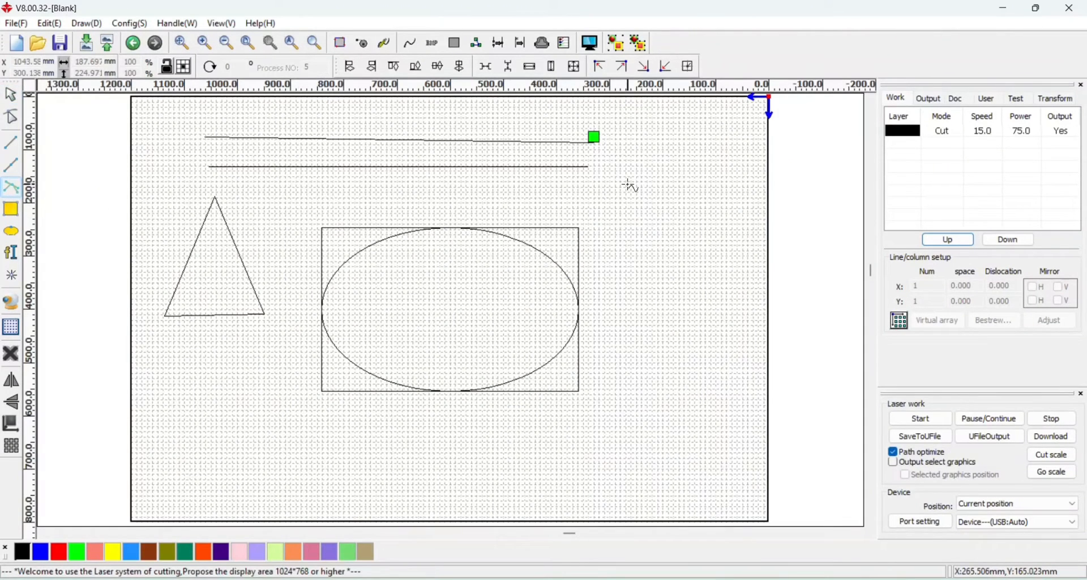
{"action": "left_click", "coordinate": [564, 193]}
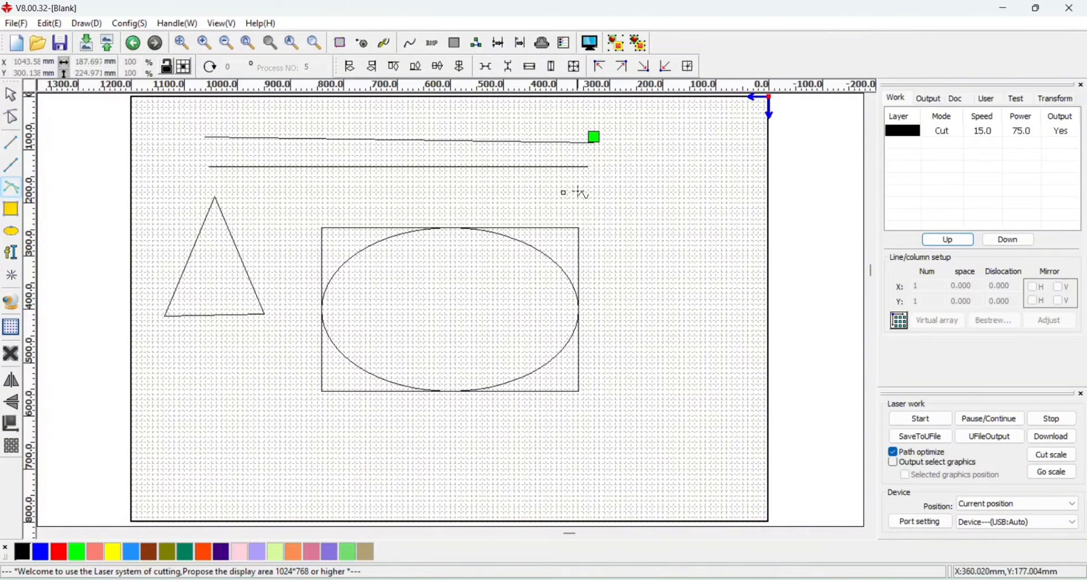
{"action": "left_click", "coordinate": [735, 228]}
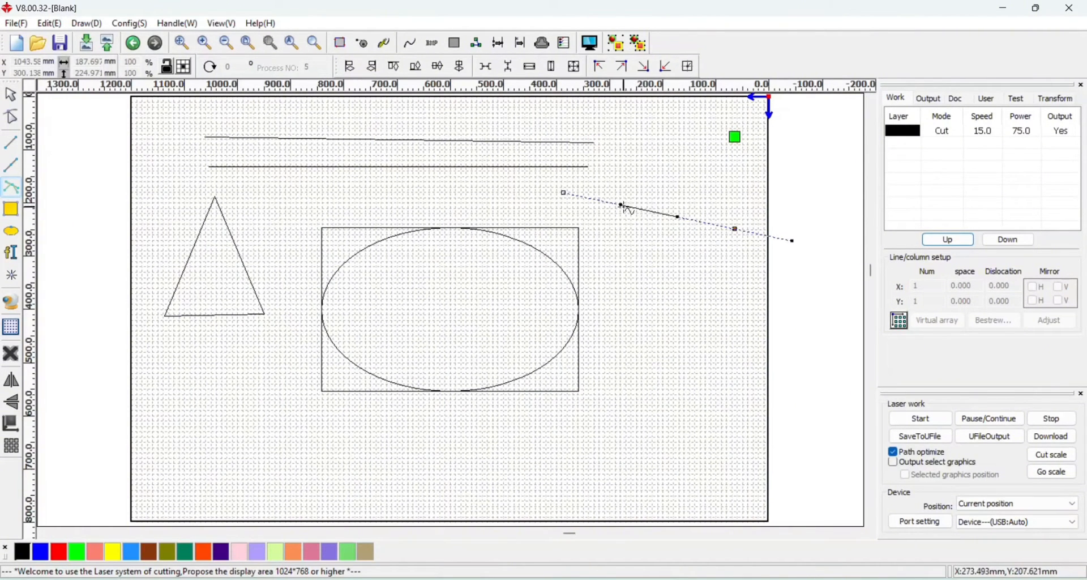
{"action": "left_click_drag", "start_coordinate": [621, 203], "coordinate": [584, 312]}
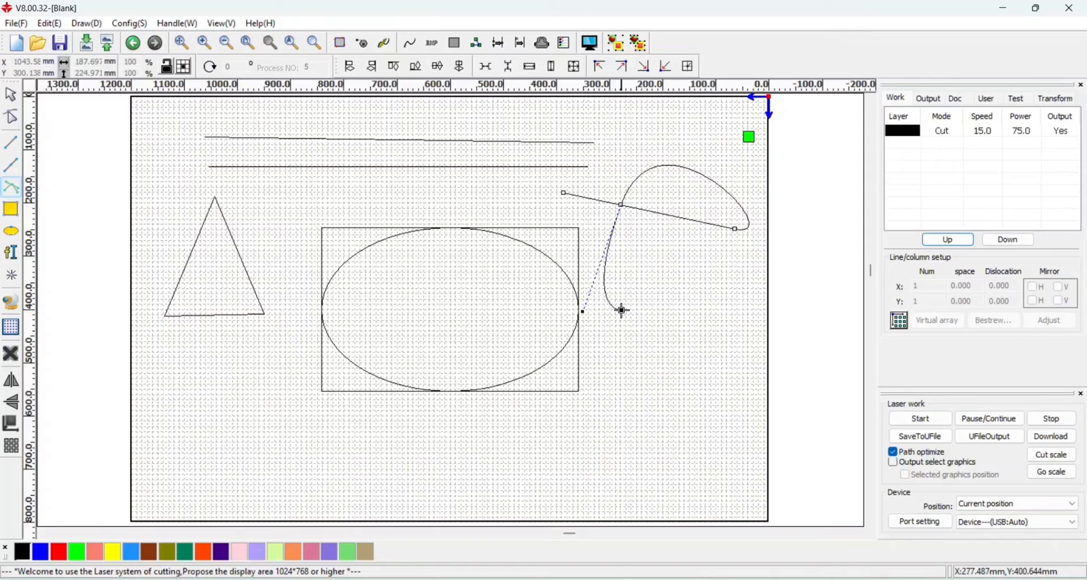
{"action": "right_click", "coordinate": [623, 311]}
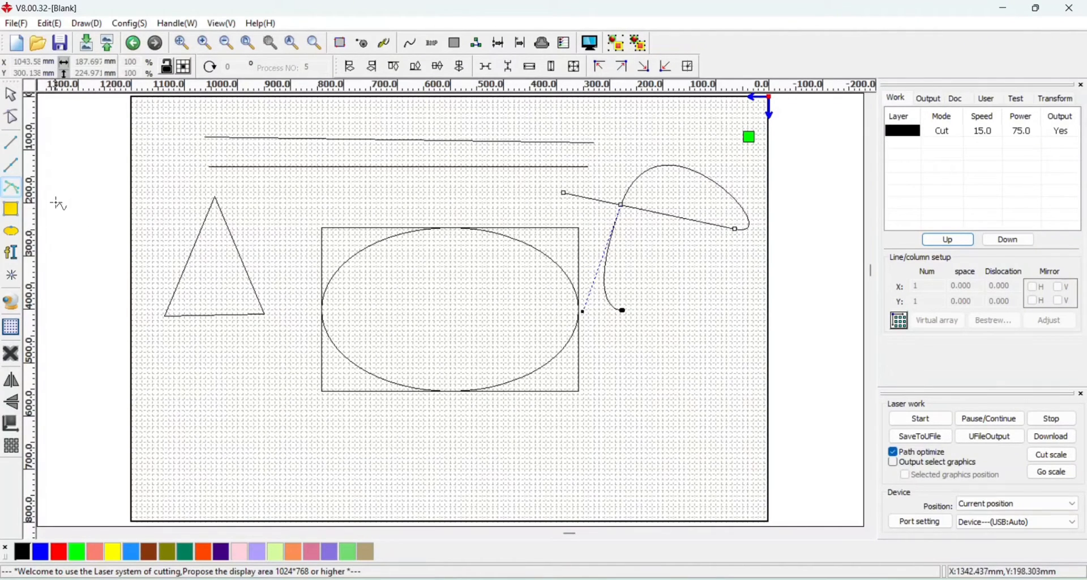
{"action": "left_click", "coordinate": [180, 121]}
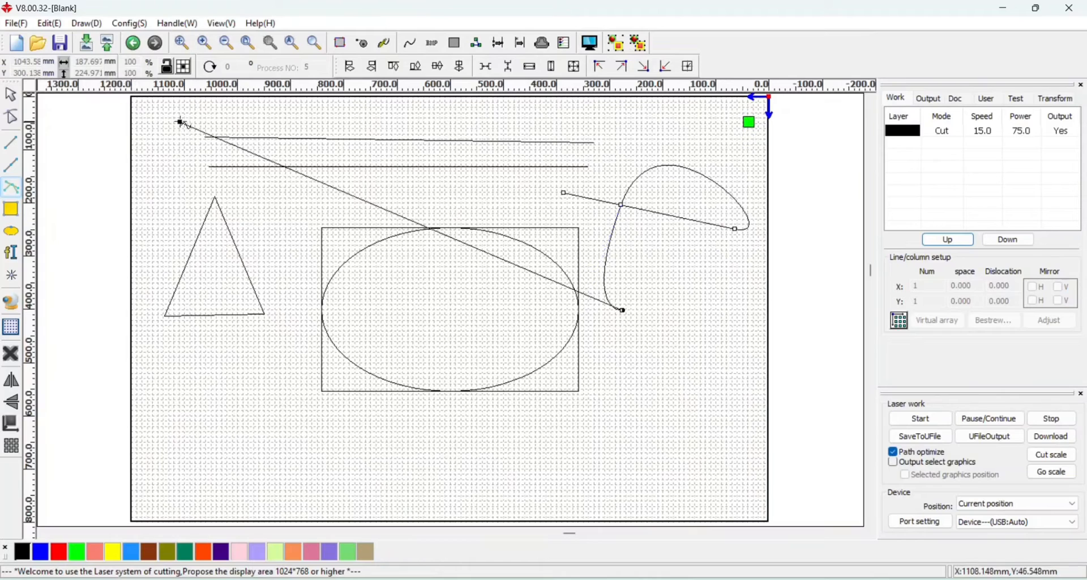
{"action": "right_click", "coordinate": [294, 180]}
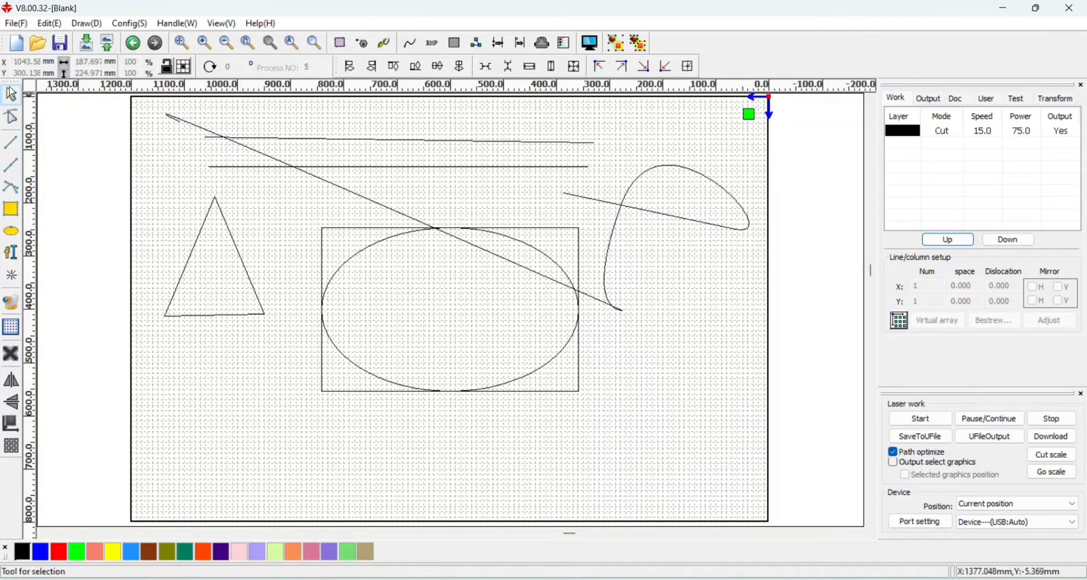
Step: Delete all shapes from the page and draw a wide rectangle about 800 by 220 mm in the upper left area
{"action": "left_click_drag", "start_coordinate": [157, 114], "coordinate": [760, 427]}
{"action": "key", "text": "Delete"}
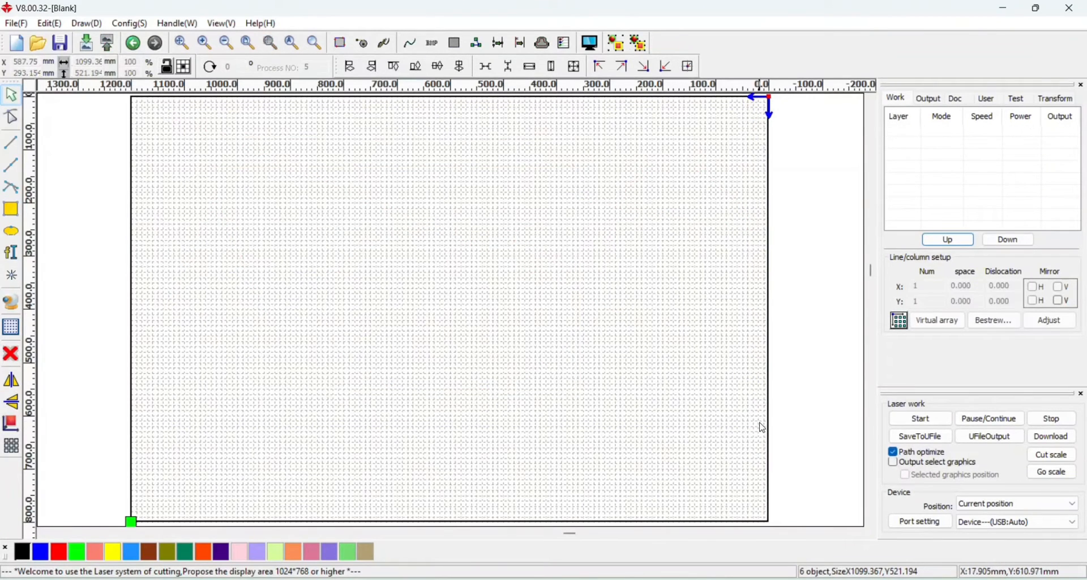
{"action": "left_click", "coordinate": [5, 210]}
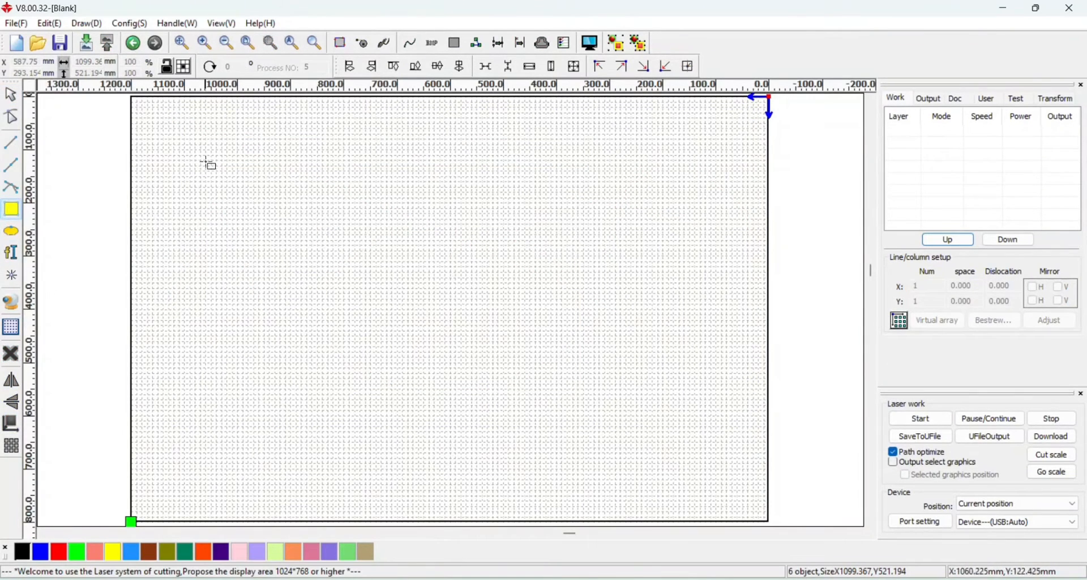
{"action": "left_click_drag", "start_coordinate": [170, 131], "coordinate": [595, 245]}
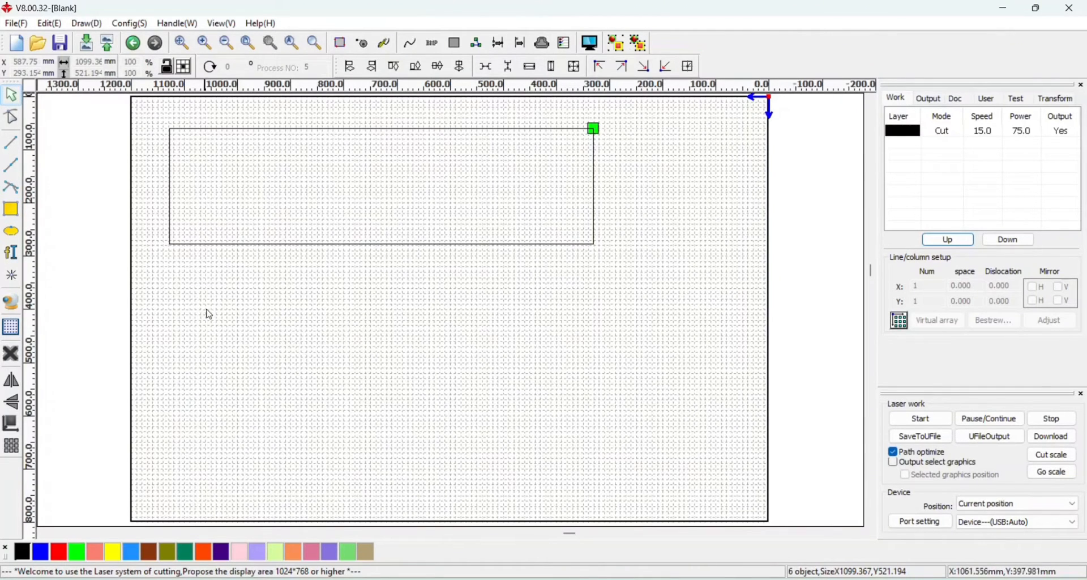
Step: Draw a square about 290 mm wide below the left part of the wide rectangle
{"action": "left_click_drag", "start_coordinate": [192, 304], "coordinate": [333, 383]}
{"action": "left_click", "coordinate": [11, 210]}
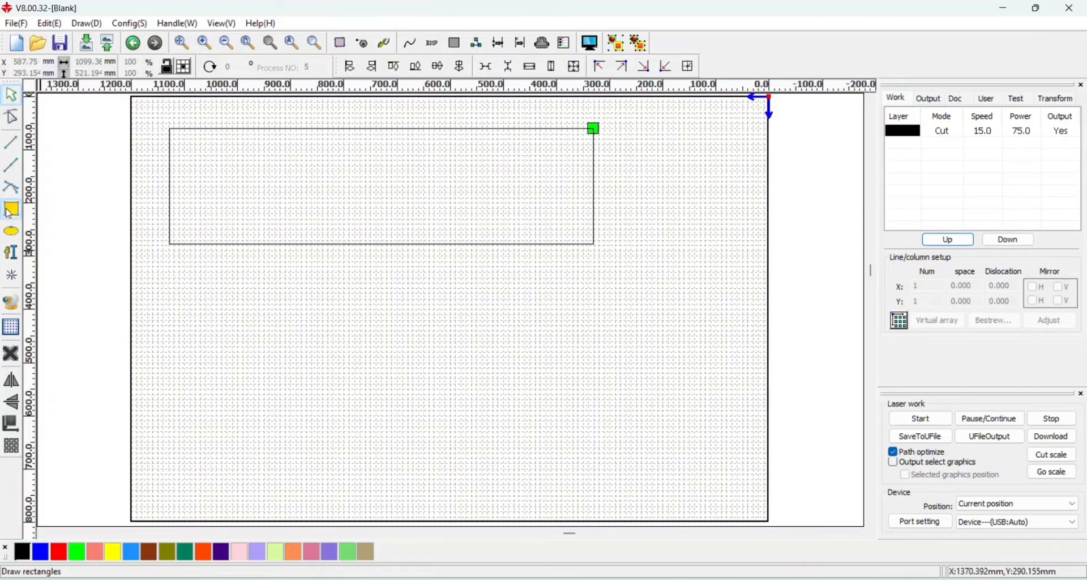
{"action": "mouse_move", "coordinate": [191, 288]}
{"action": "left_mouse_down"}
{"action": "mouse_move", "coordinate": [339, 391]}
{"action": "mouse_move", "coordinate": [343, 439]}
{"action": "left_mouse_up"}
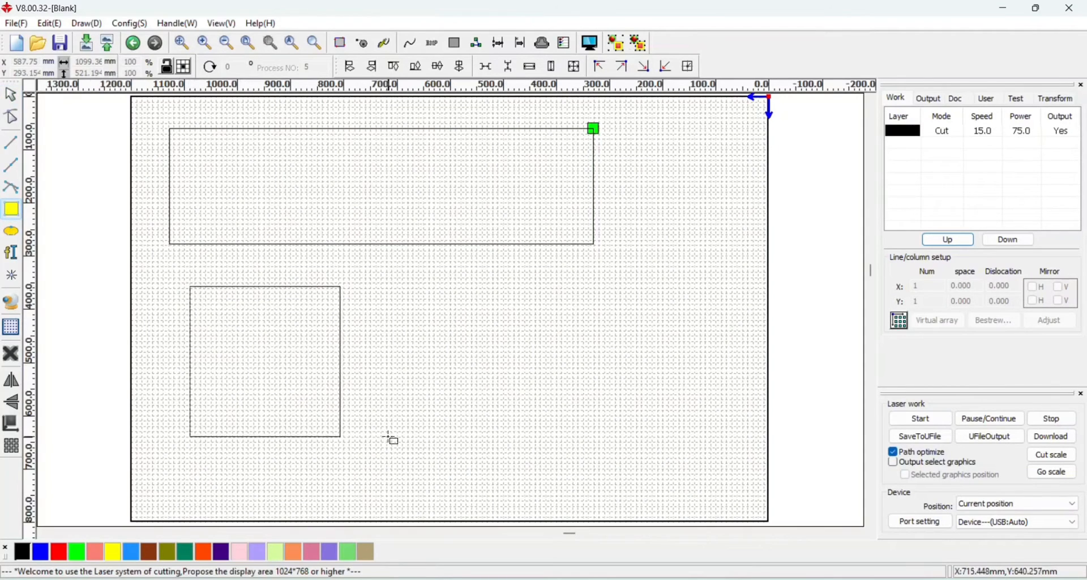
{"action": "right_click", "coordinate": [395, 441]}
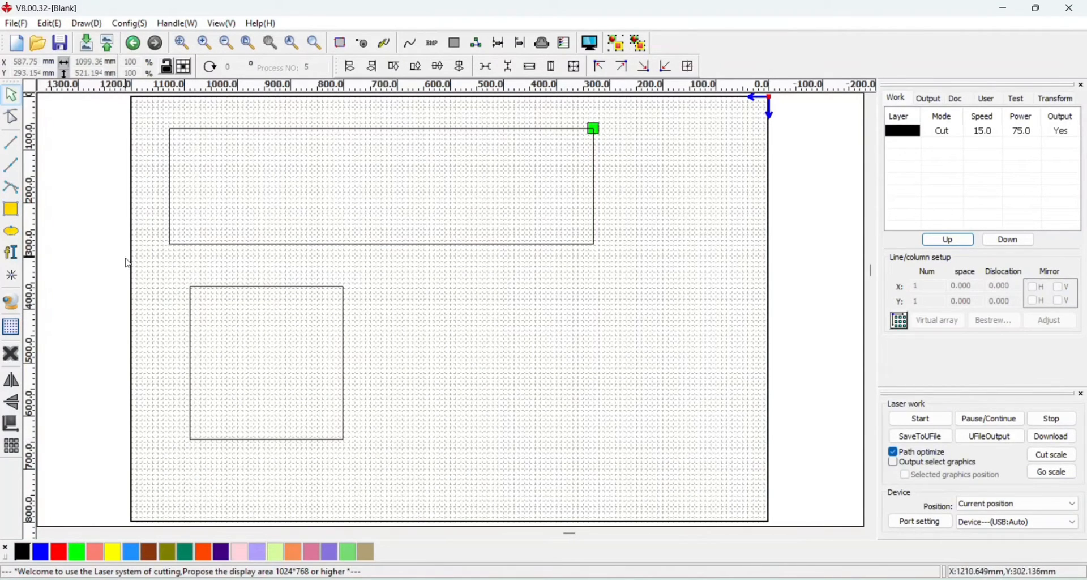
Step: Draw an ellipse about 505 by 215 mm to the right of the square and a circle about 170 mm in diameter beneath it
{"action": "left_click", "coordinate": [11, 232]}
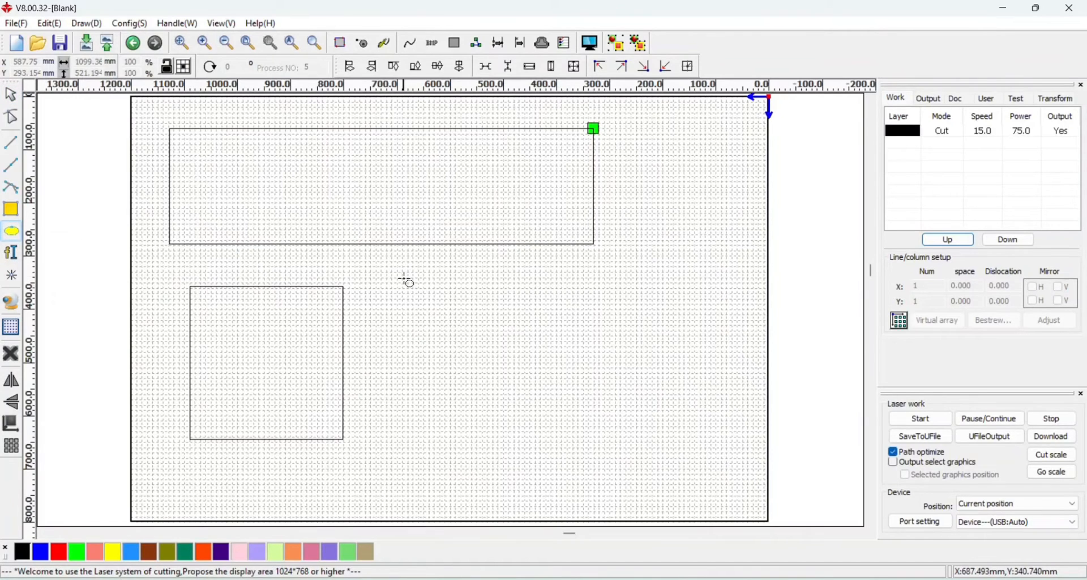
{"action": "left_click_drag", "start_coordinate": [403, 277], "coordinate": [669, 390]}
{"action": "right_click", "coordinate": [665, 344]}
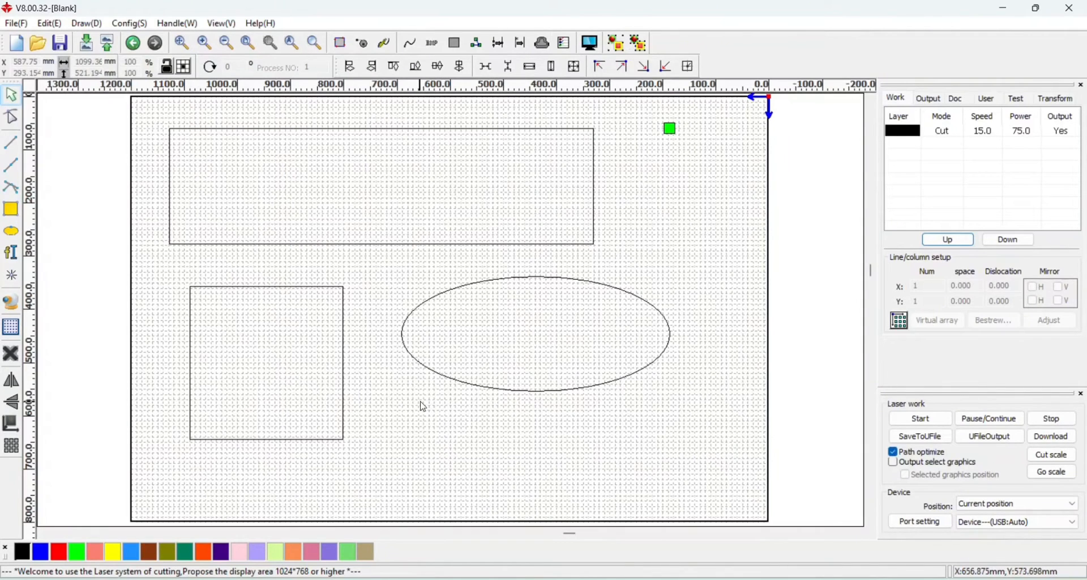
{"action": "left_click_drag", "start_coordinate": [397, 389], "coordinate": [536, 464]}
{"action": "left_click", "coordinate": [11, 231]}
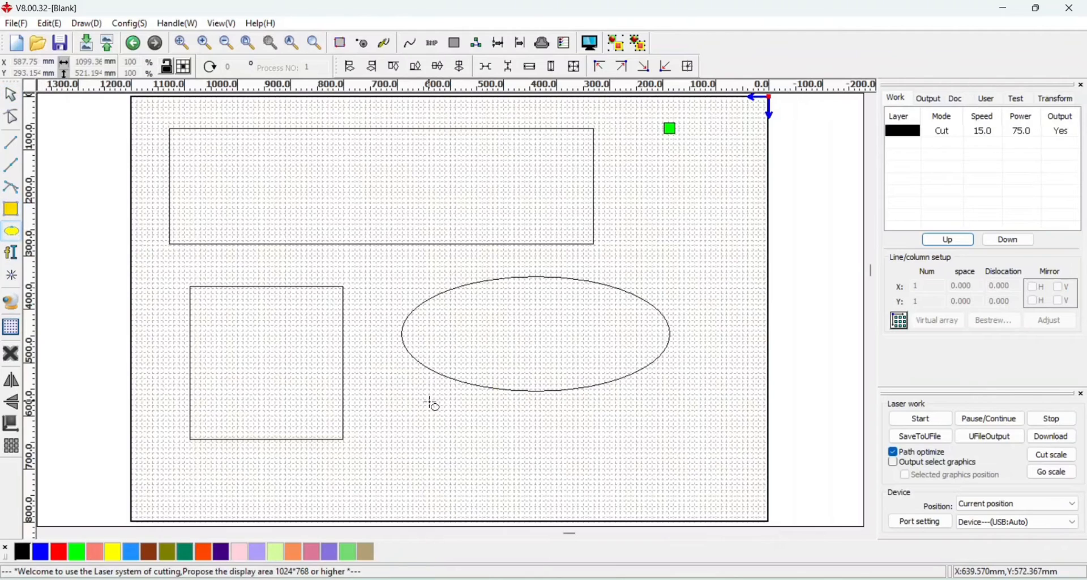
{"action": "left_click_drag", "start_coordinate": [429, 401], "coordinate": [555, 493], "text": "ctrl"}
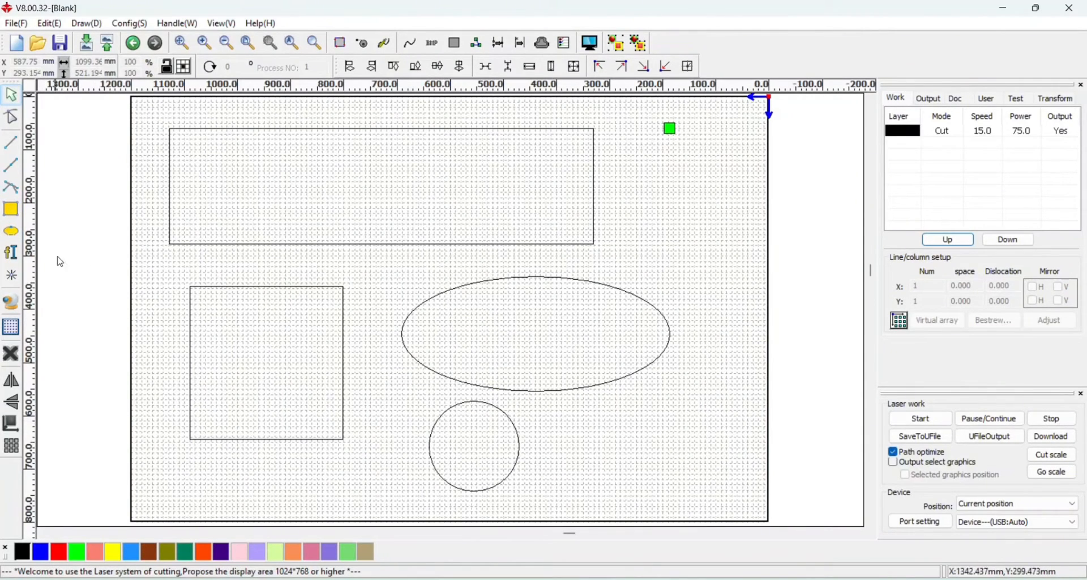
Step: Add the text NEOGEN INOVATOR in Arial Rounded MT Bold inside the wide rectangle and enlarge it to about 727 by 108 mm
{"action": "left_click", "coordinate": [9, 253]}
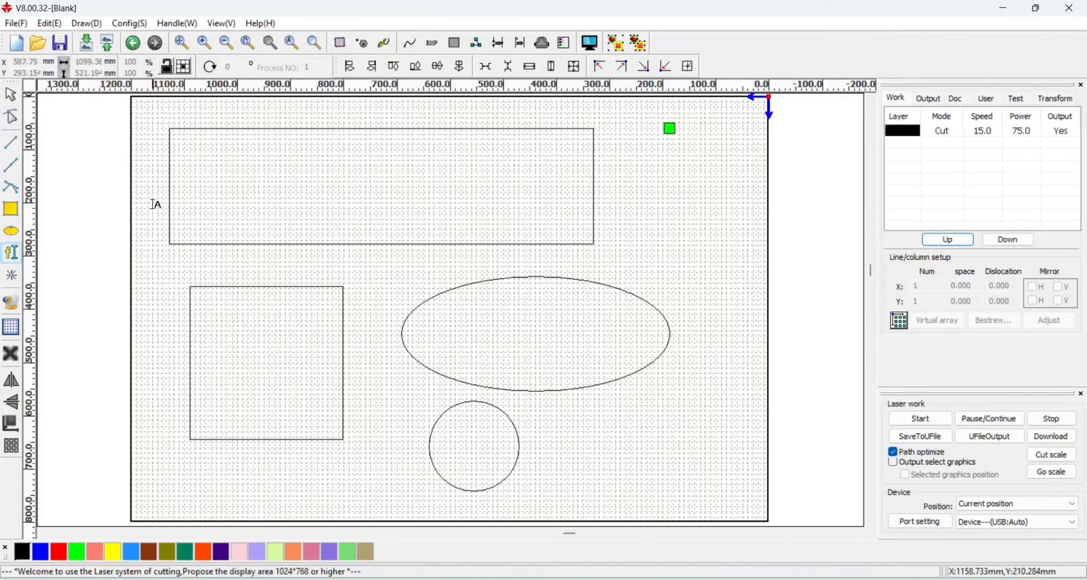
{"action": "left_click", "coordinate": [218, 148]}
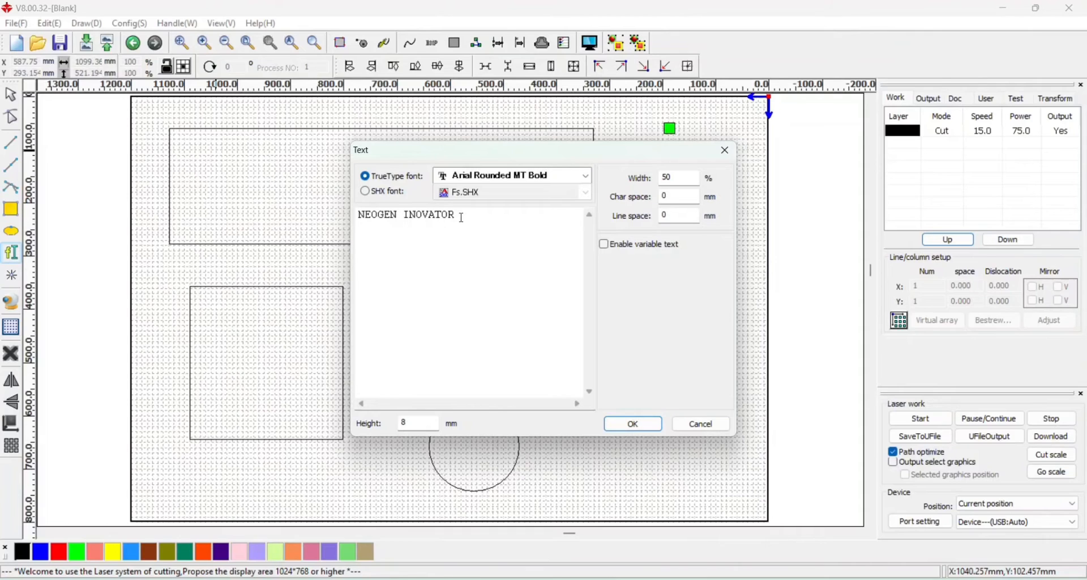
{"action": "left_click", "coordinate": [528, 175]}
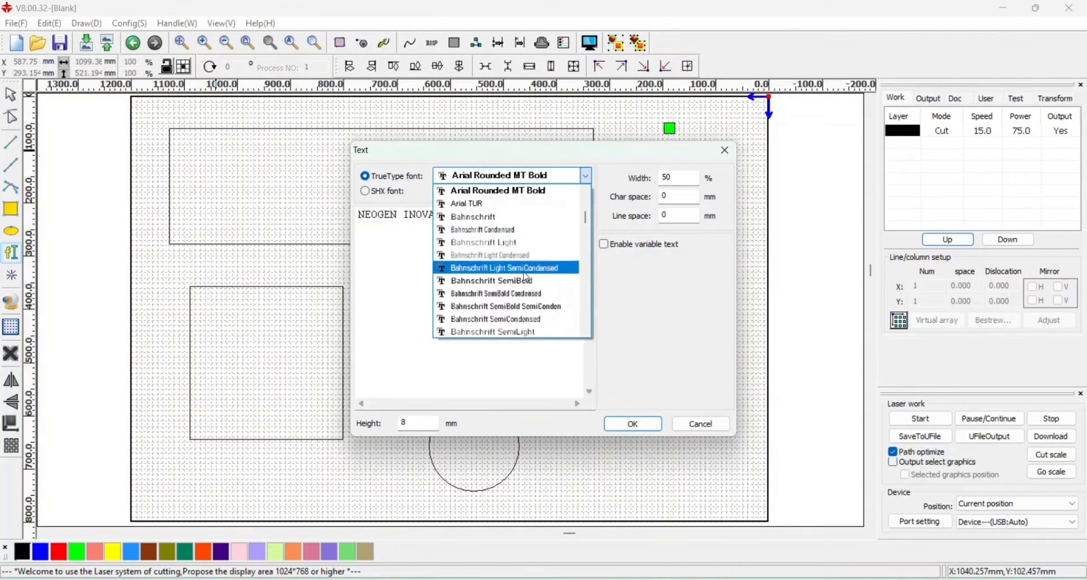
{"action": "left_click", "coordinate": [538, 193]}
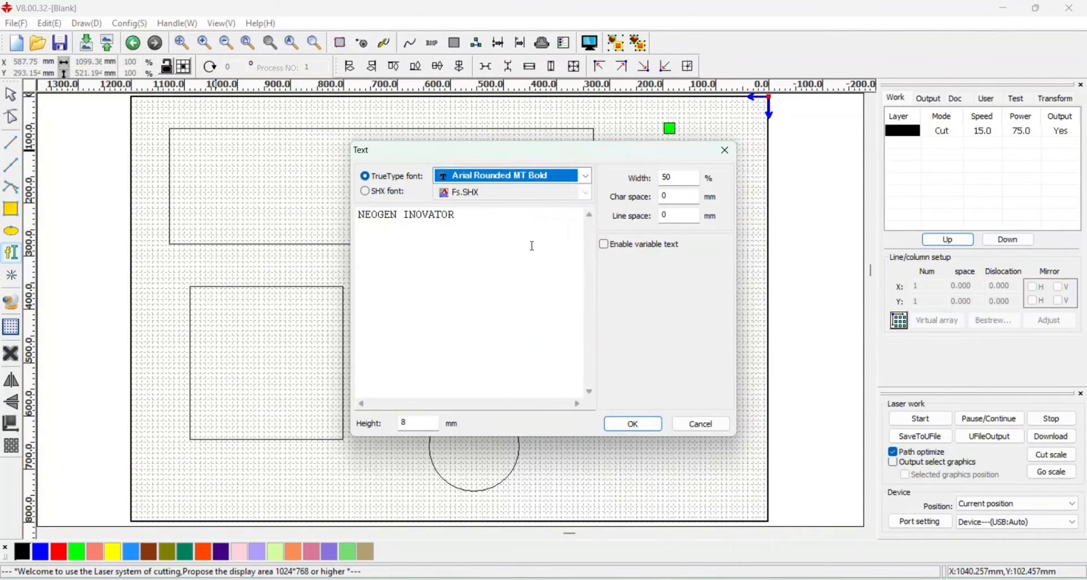
{"action": "left_click", "coordinate": [655, 425]}
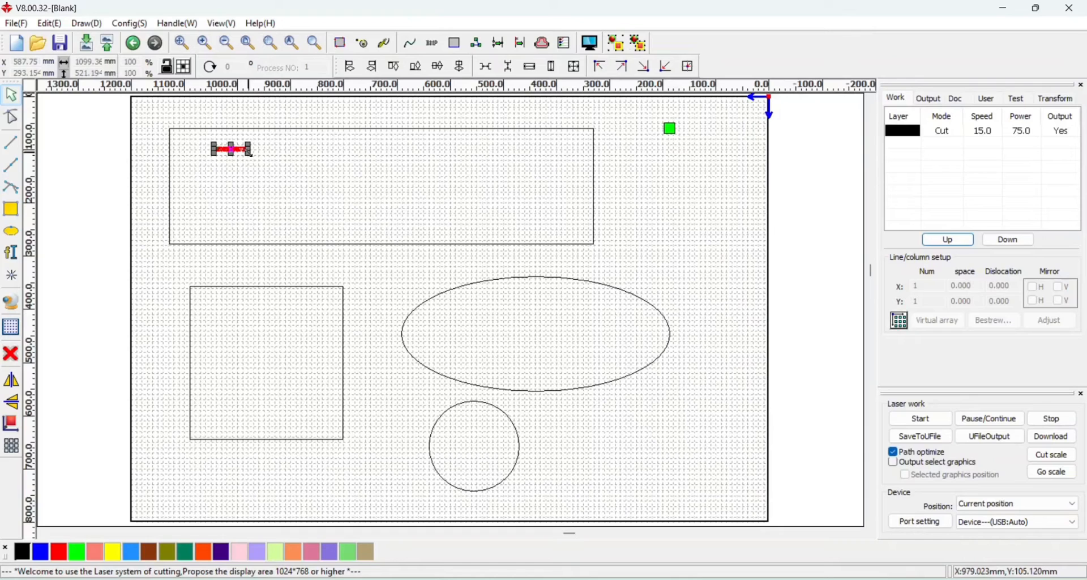
{"action": "left_click_drag", "start_coordinate": [249, 153], "coordinate": [372, 177]}
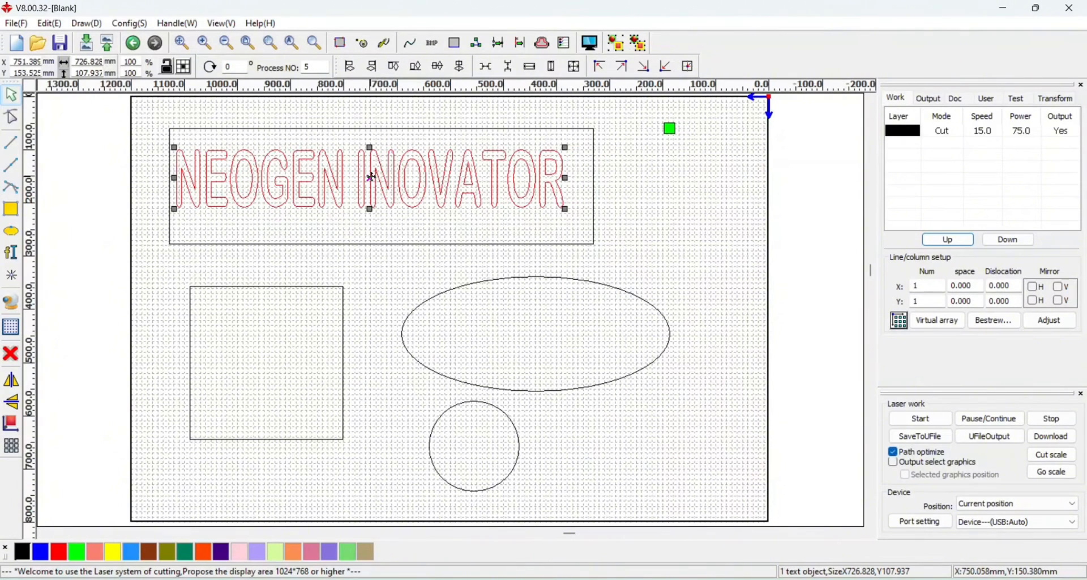
{"action": "left_click", "coordinate": [622, 182]}
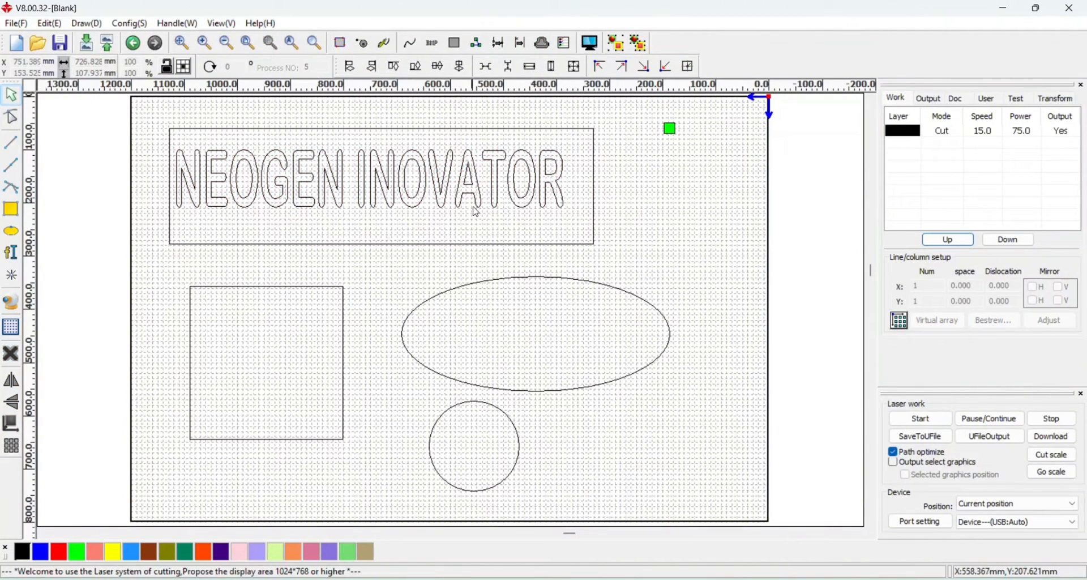
Step: Place a single point in the empty area beside the wide rectangle and delete it
{"action": "left_click", "coordinate": [11, 276]}
{"action": "left_click", "coordinate": [656, 182]}
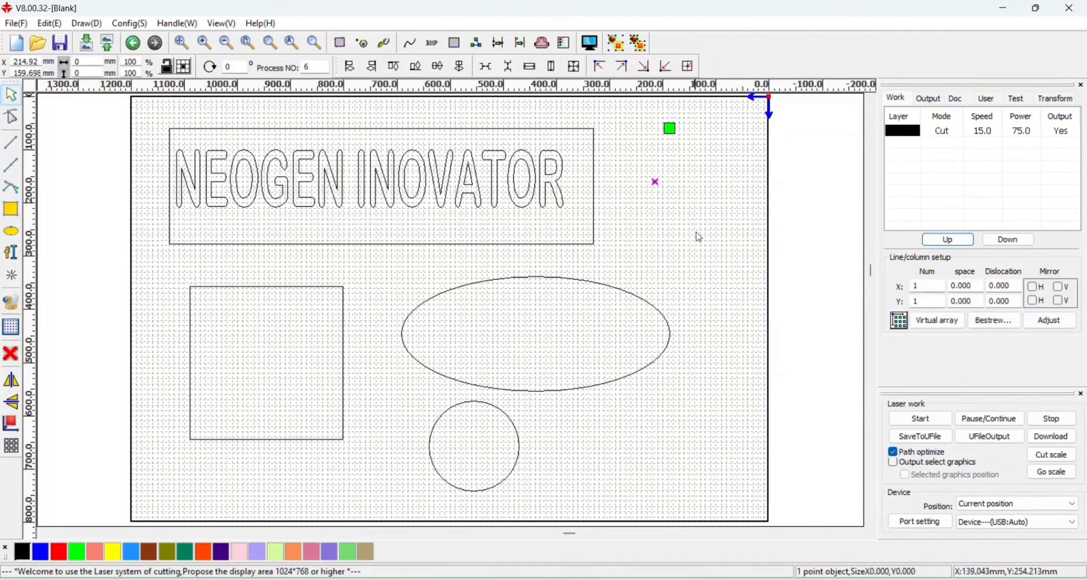
{"action": "left_click", "coordinate": [687, 205]}
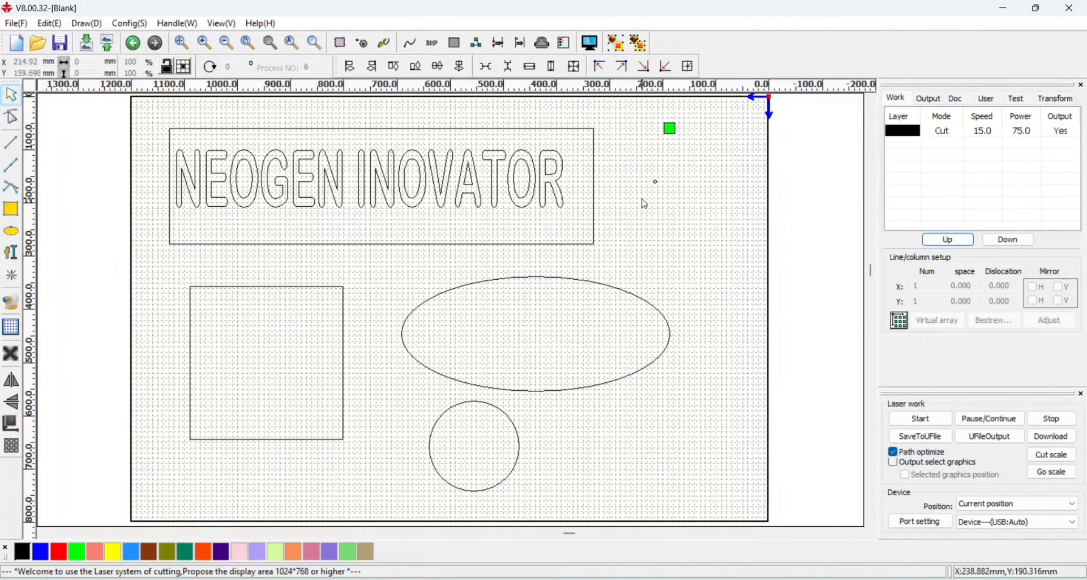
{"action": "left_click", "coordinate": [656, 182]}
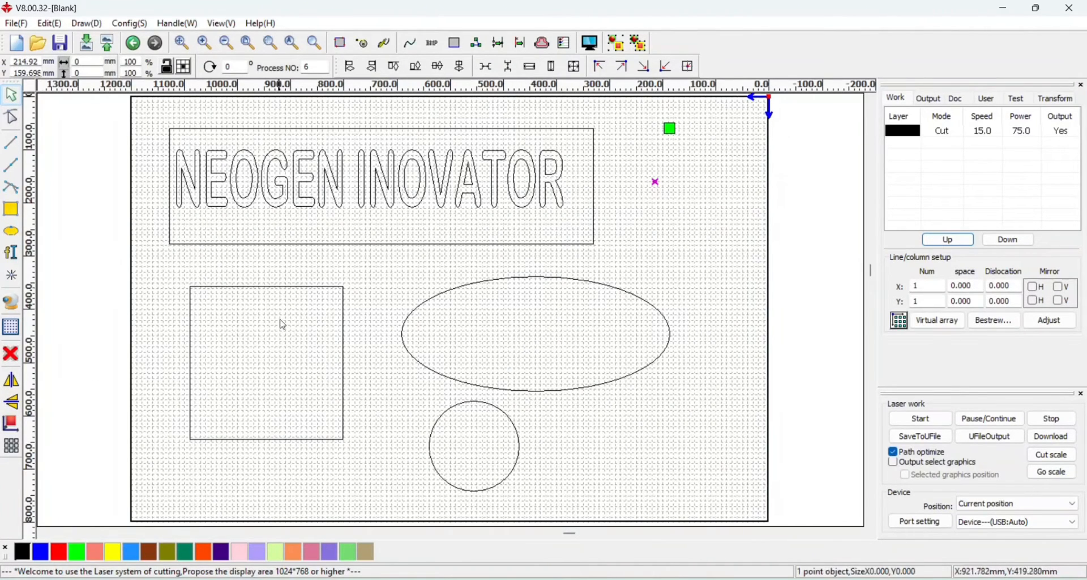
{"action": "left_click", "coordinate": [15, 359]}
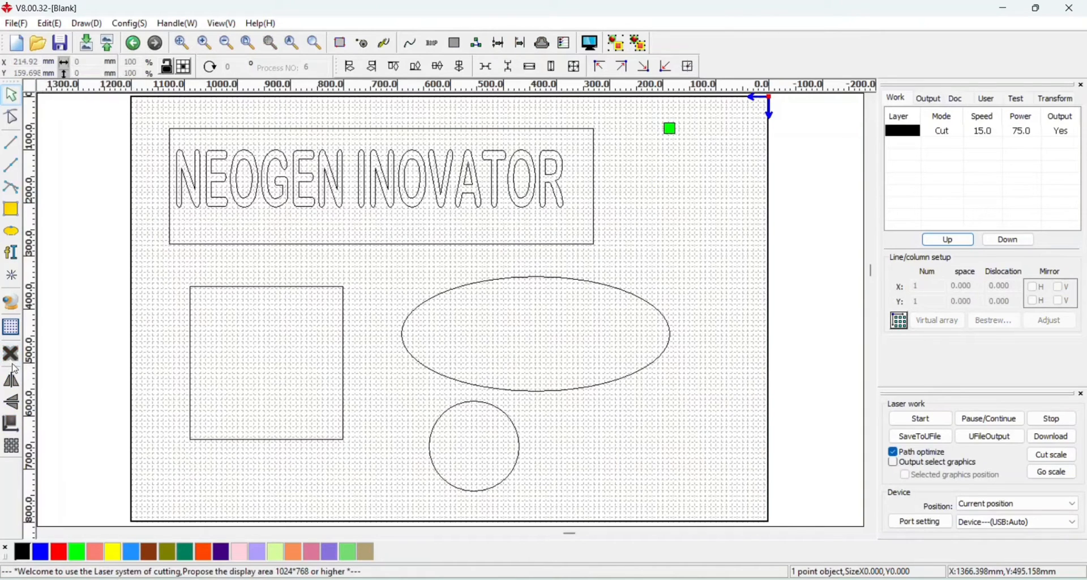
Step: Mirror the NEOGEN INOVATOR text horizontally and back, and flip it vertically and back
{"action": "left_click", "coordinate": [271, 198]}
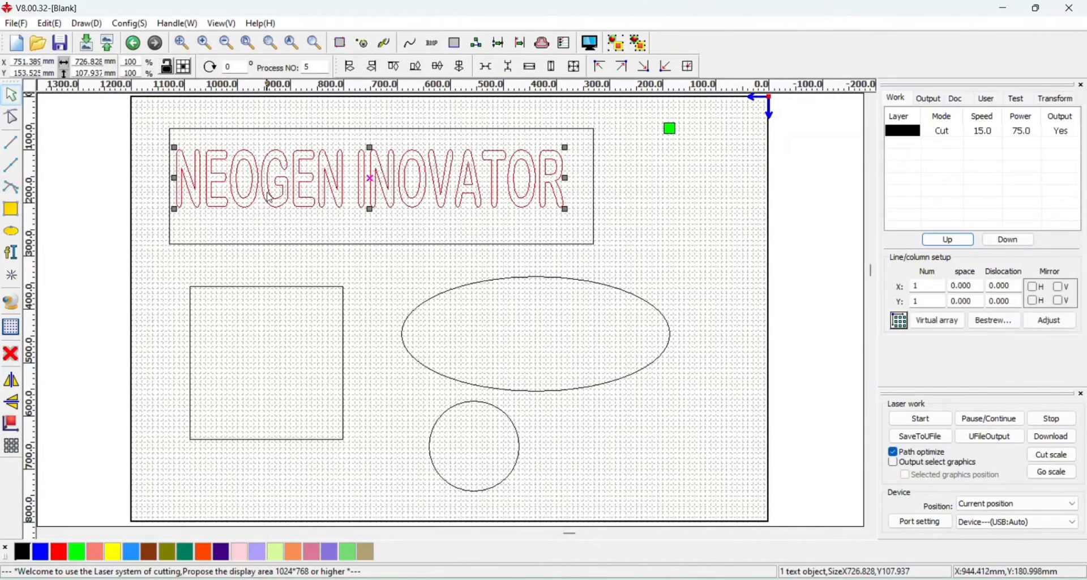
{"action": "left_click", "coordinate": [12, 381]}
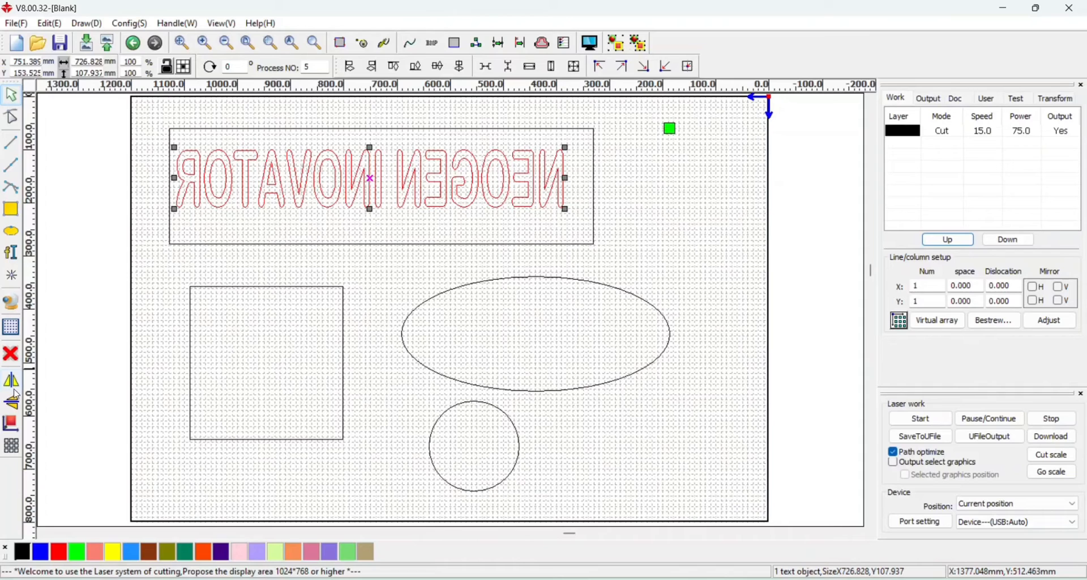
{"action": "left_click", "coordinate": [17, 383]}
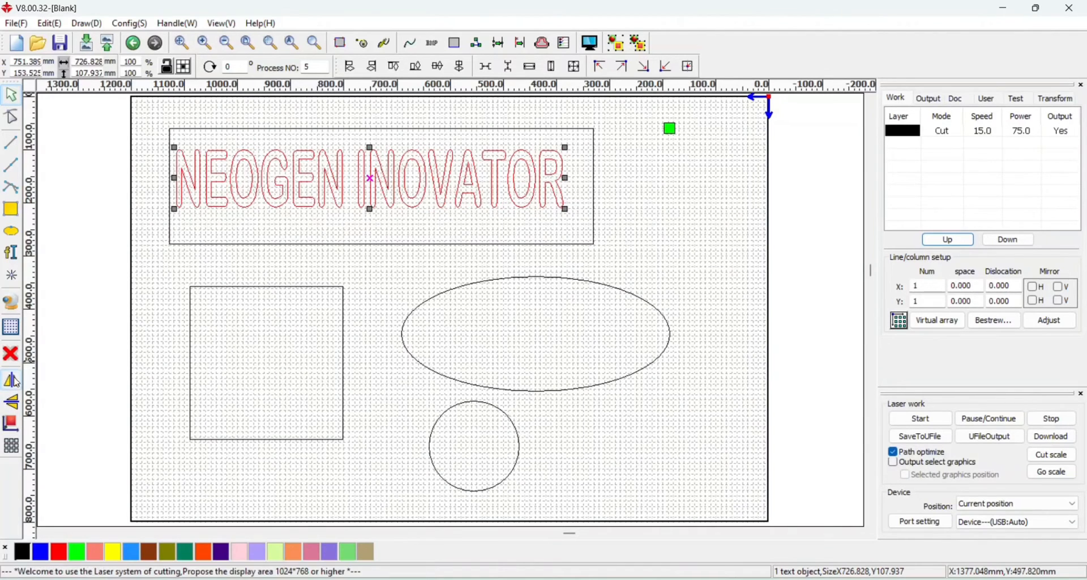
{"action": "left_click", "coordinate": [15, 406]}
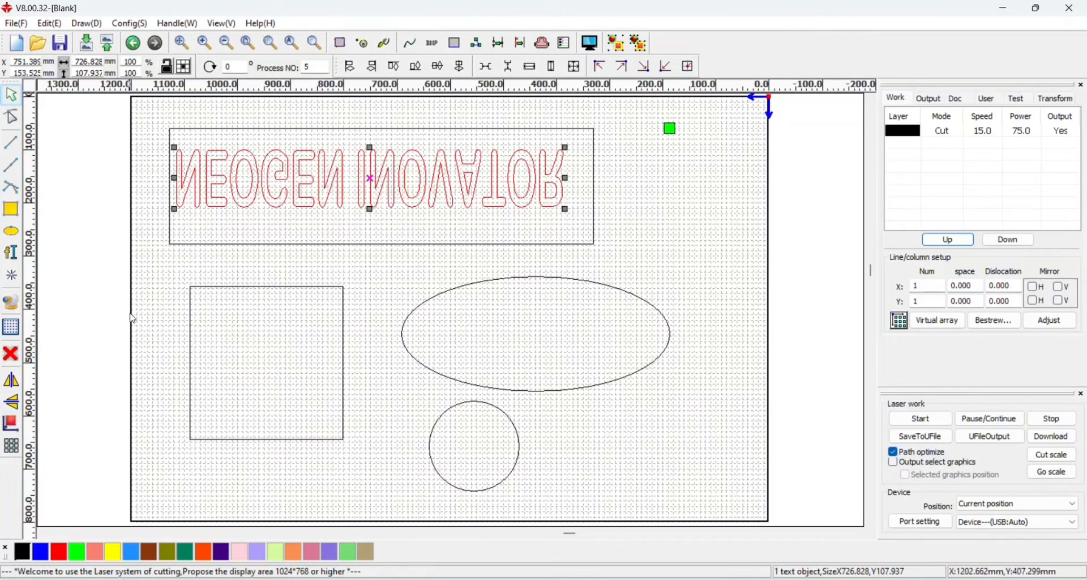
{"action": "left_click", "coordinate": [12, 402]}
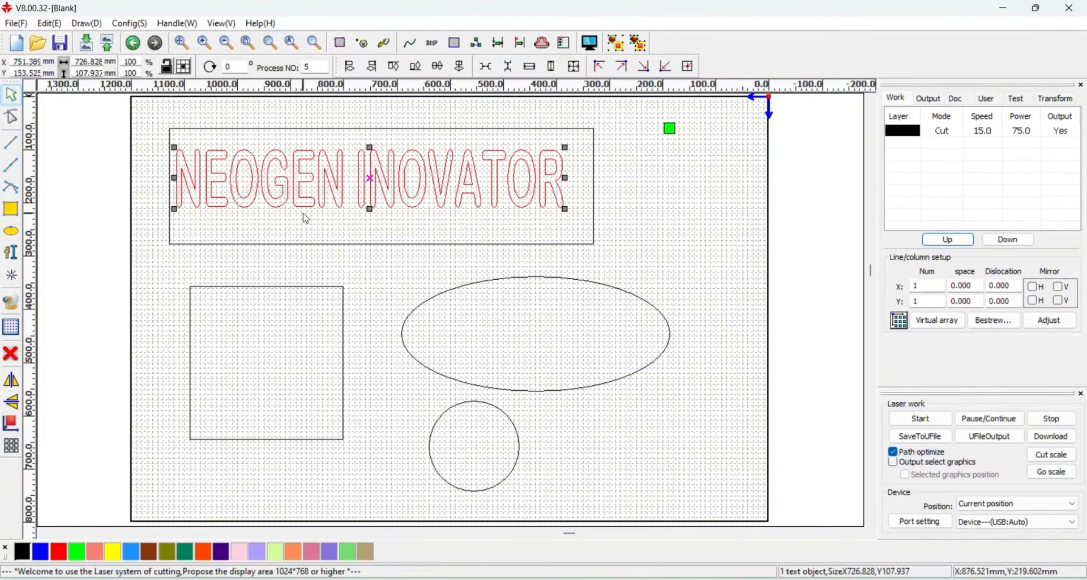
Step: Move the text to the page centre at X 600, Y 400 mm and assign it to the red layer
{"action": "left_click", "coordinate": [16, 425]}
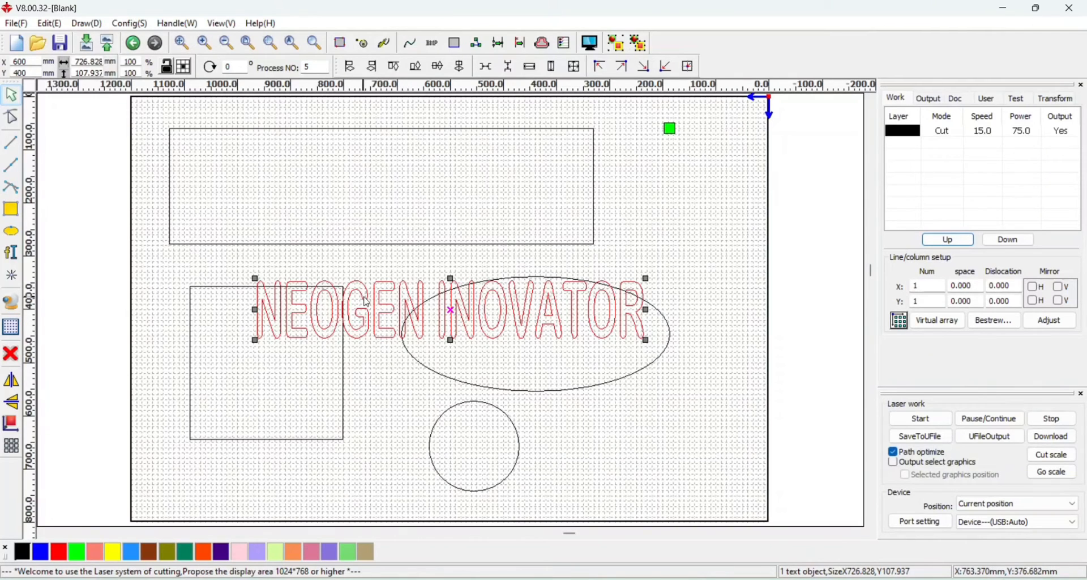
{"action": "left_click", "coordinate": [60, 555]}
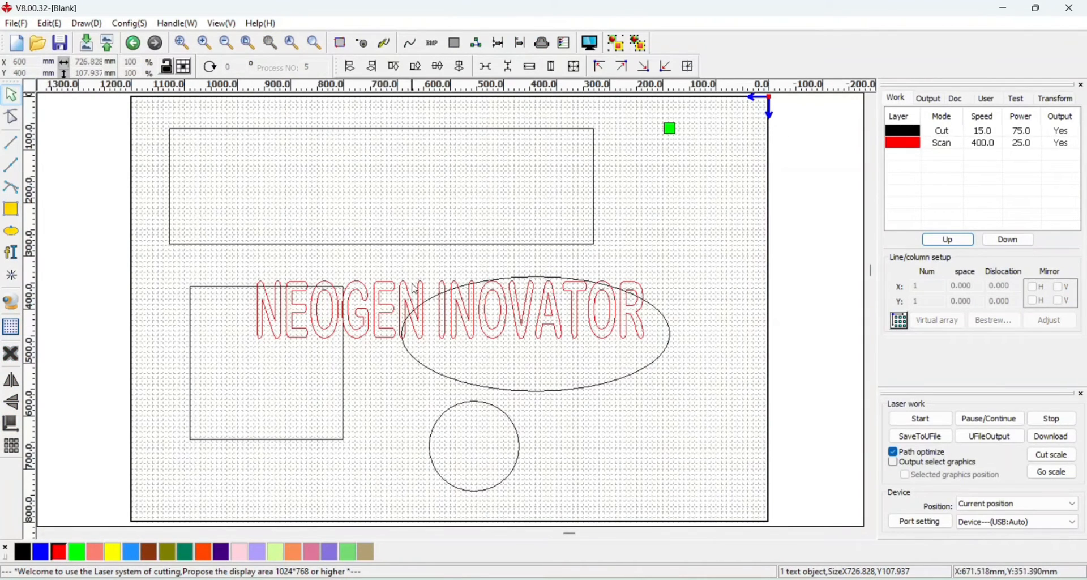
Step: Move the red text back inside the wide rectangle, centred at about X 704, Y 152 mm
{"action": "left_click", "coordinate": [419, 312]}
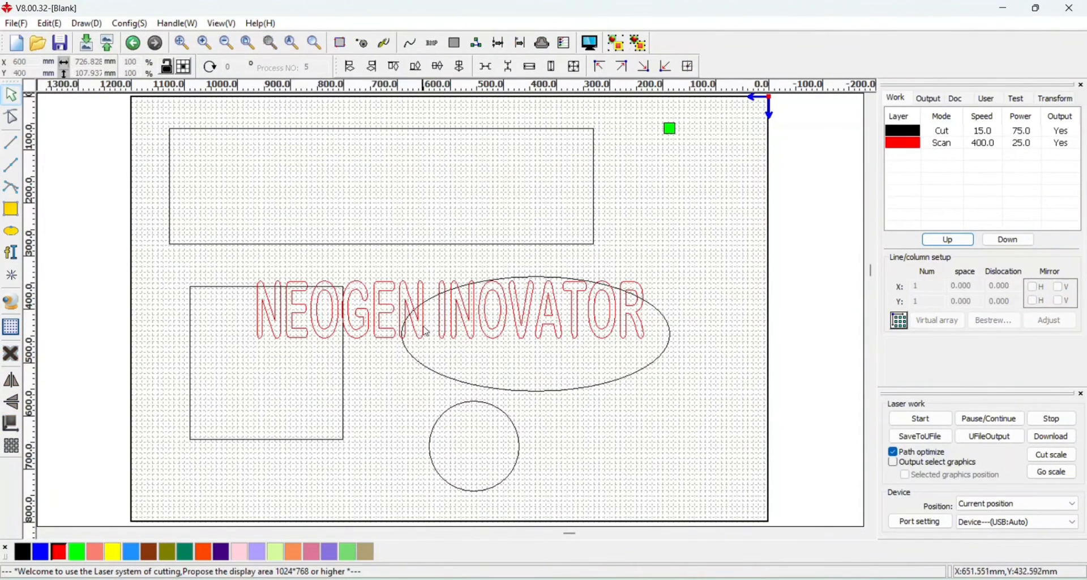
{"action": "left_click", "coordinate": [424, 335]}
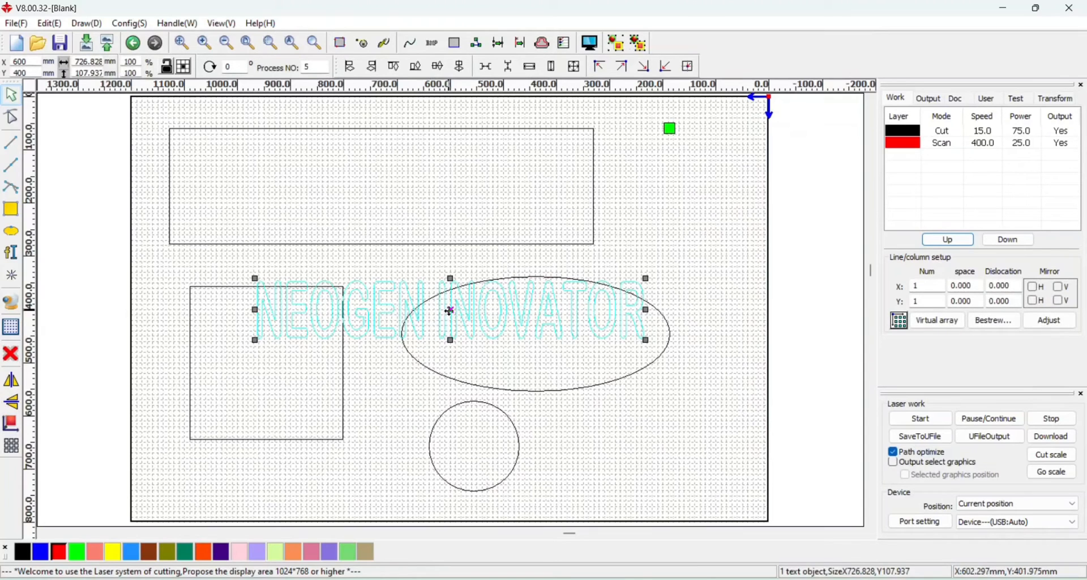
{"action": "mouse_move", "coordinate": [452, 311]}
{"action": "left_mouse_down"}
{"action": "mouse_move", "coordinate": [355, 176]}
{"action": "mouse_move", "coordinate": [396, 178]}
{"action": "left_mouse_up"}
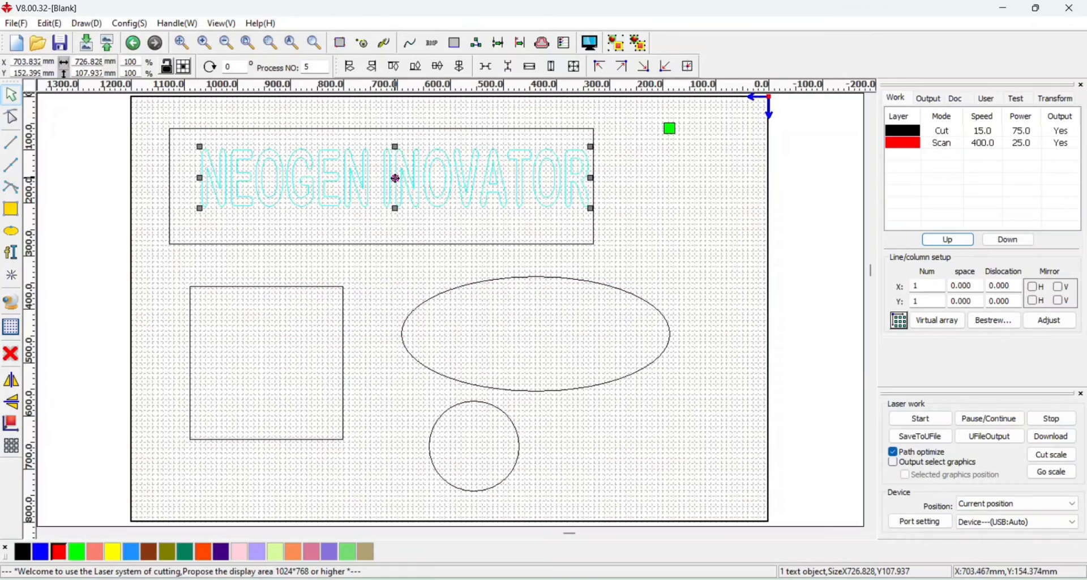
Step: Delete the square, ellipse and circle below the wide rectangle
{"action": "left_click", "coordinate": [167, 268]}
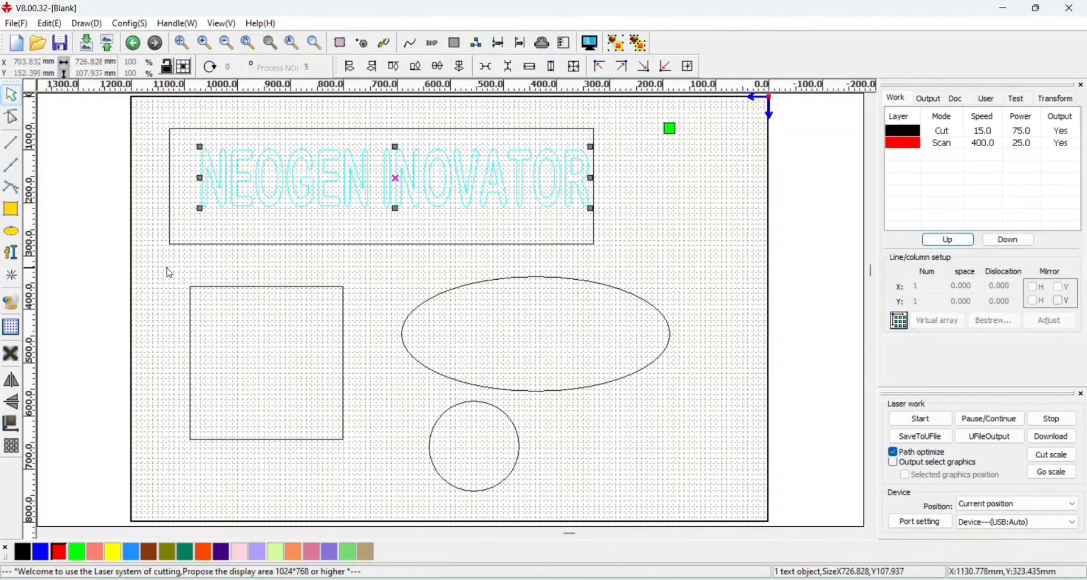
{"action": "left_click_drag", "start_coordinate": [168, 269], "coordinate": [681, 499]}
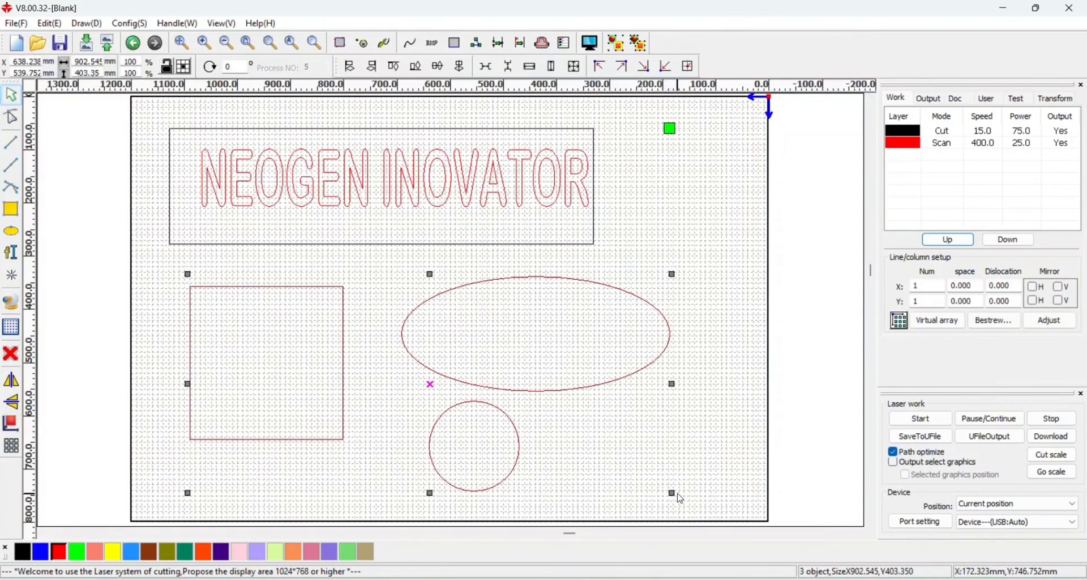
{"action": "key", "text": "Delete"}
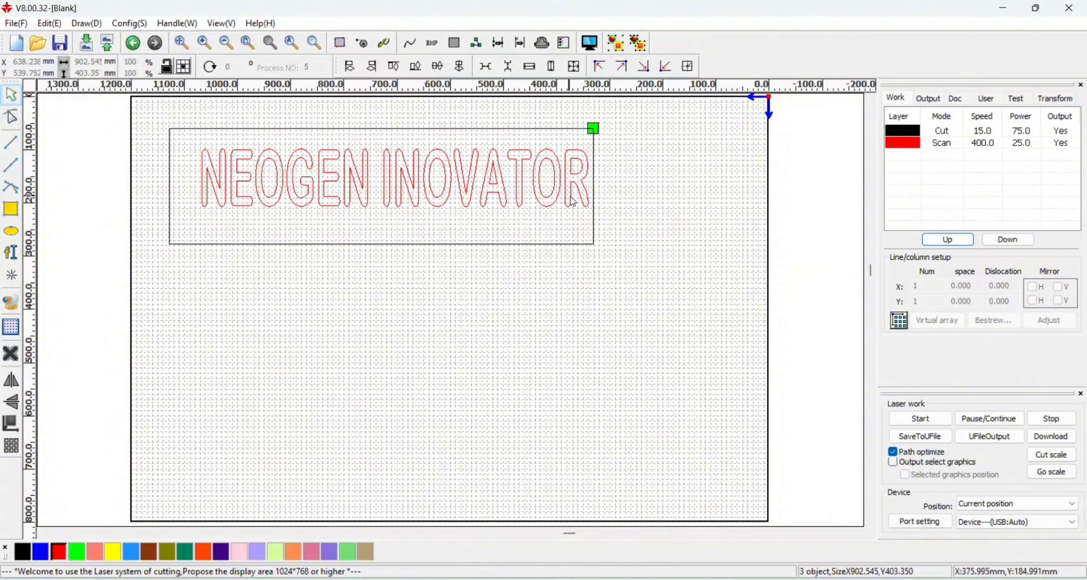
Step: Accept the black layer's parameters with Cut as the processing mode and order that layer after the red Scan layer
{"action": "double_click", "coordinate": [908, 128]}
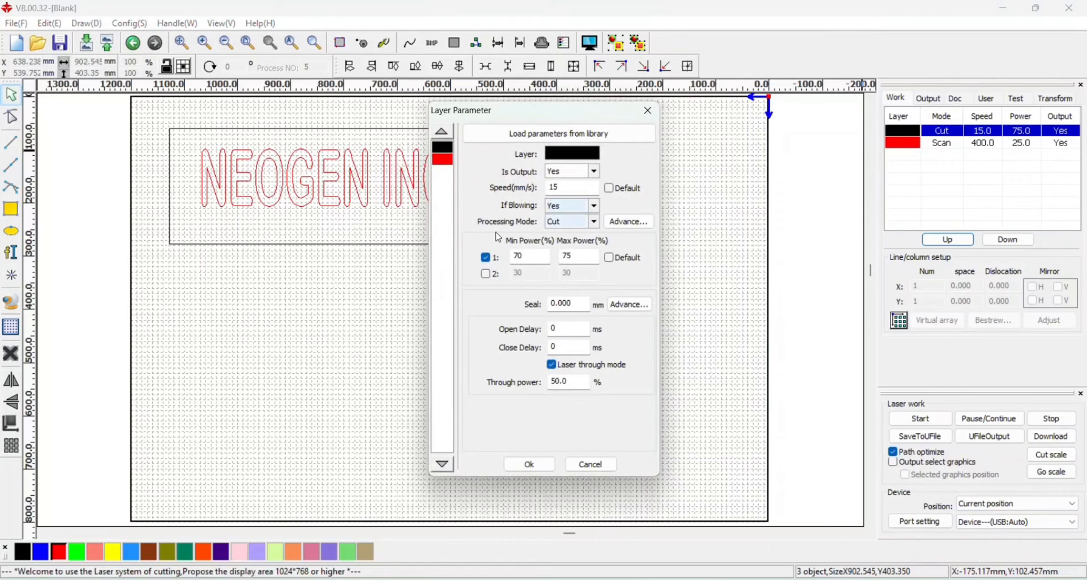
{"action": "left_click", "coordinate": [565, 187]}
{"action": "left_click", "coordinate": [594, 221]}
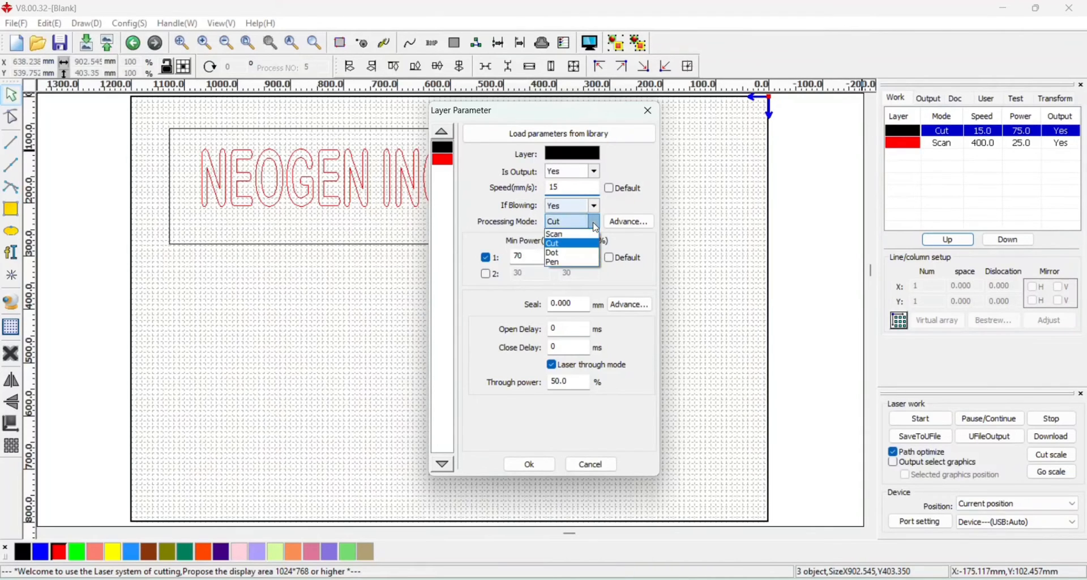
{"action": "left_click", "coordinate": [559, 244]}
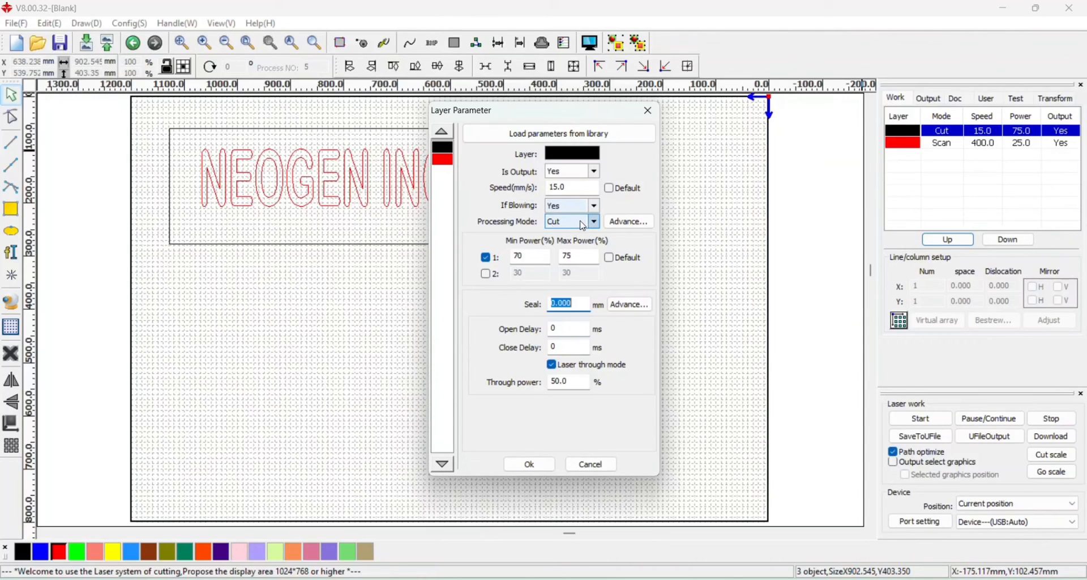
{"action": "left_click", "coordinate": [531, 463]}
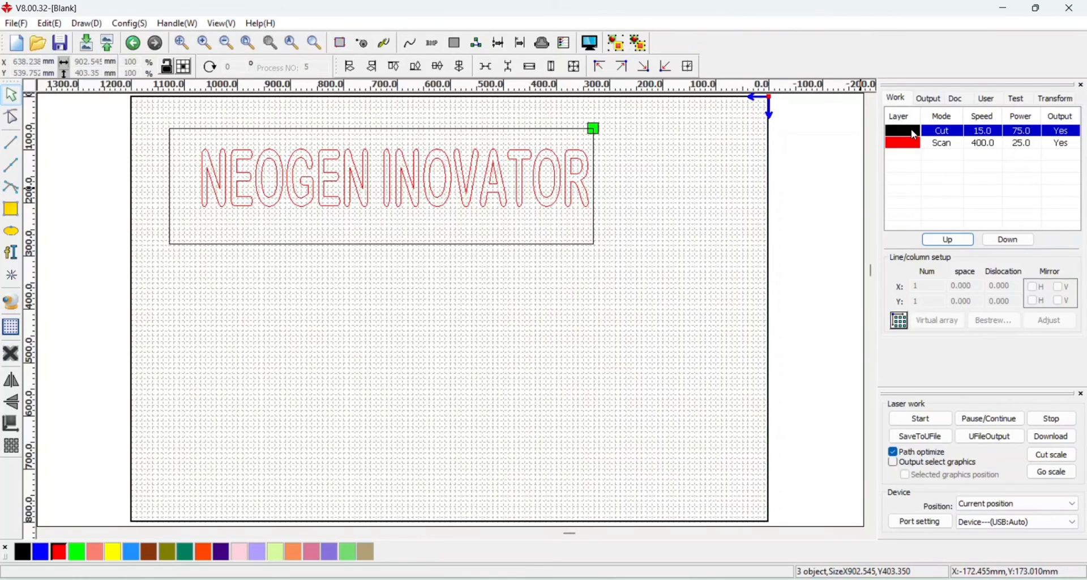
{"action": "left_click_drag", "start_coordinate": [911, 130], "coordinate": [909, 160]}
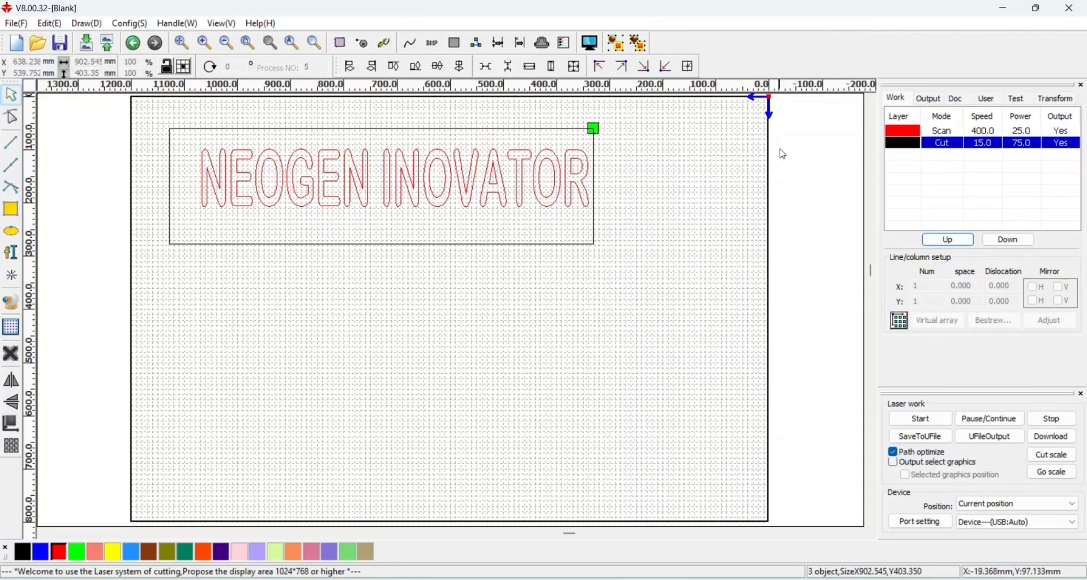
Step: Preview the job, run the laser path simulation briefly, stop it and close the preview
{"action": "left_click", "coordinate": [590, 43]}
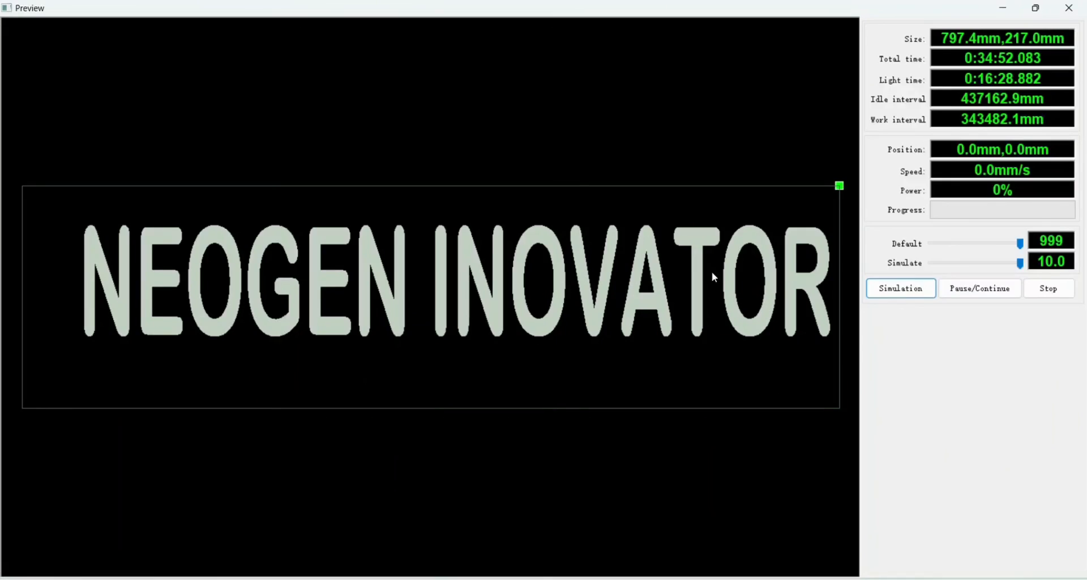
{"action": "left_click", "coordinate": [902, 288]}
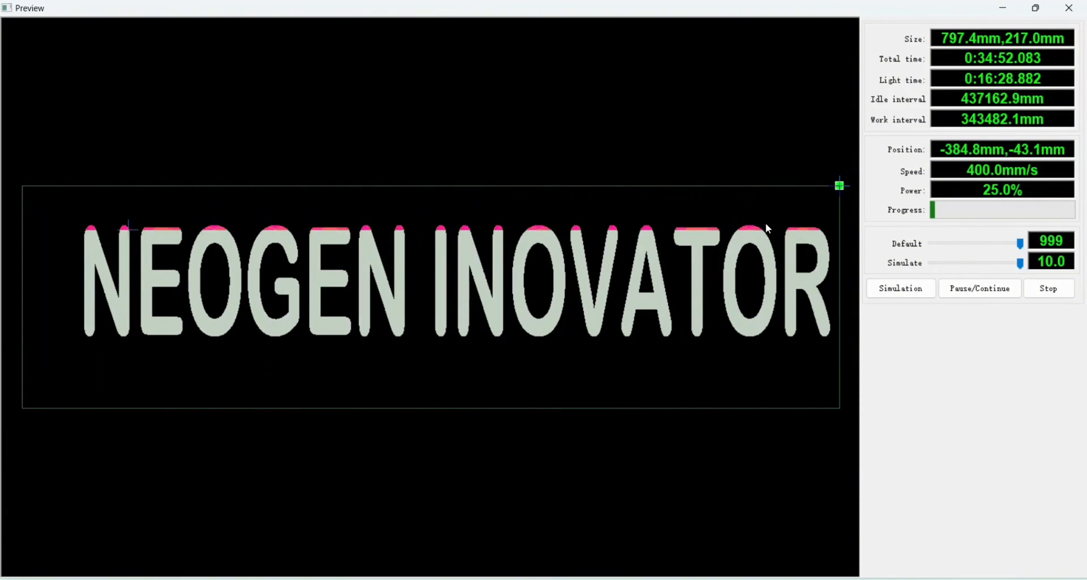
{"action": "left_click", "coordinate": [1049, 288]}
{"action": "left_click", "coordinate": [1069, 5]}
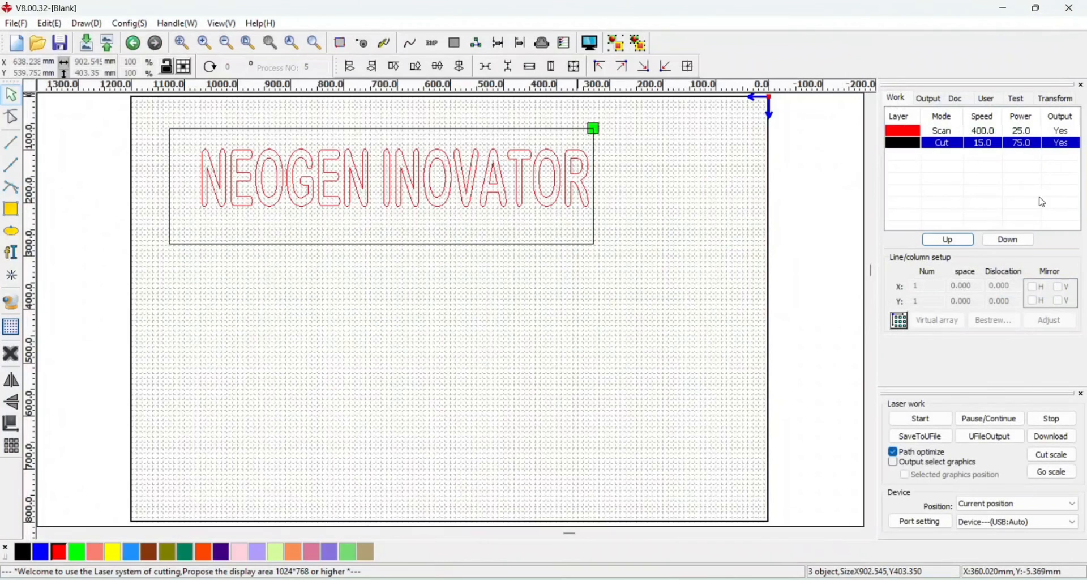